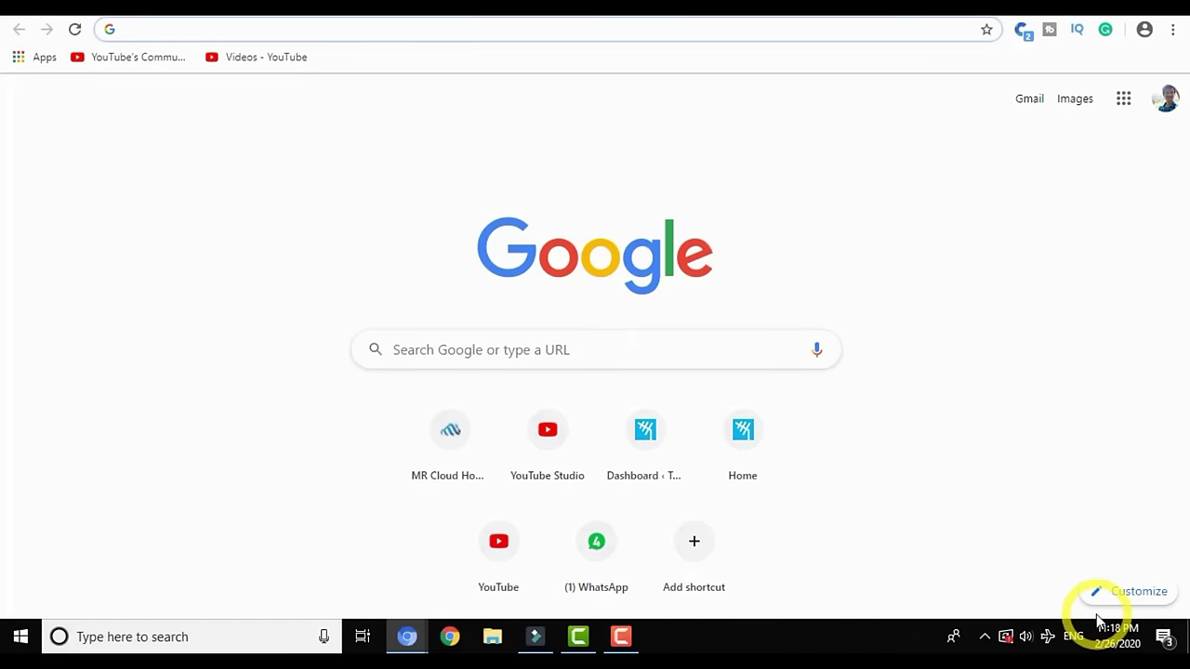
Go to timebucks.com in Chrome by accepting the address-bar suggestion
mouse_move(1130, 651)
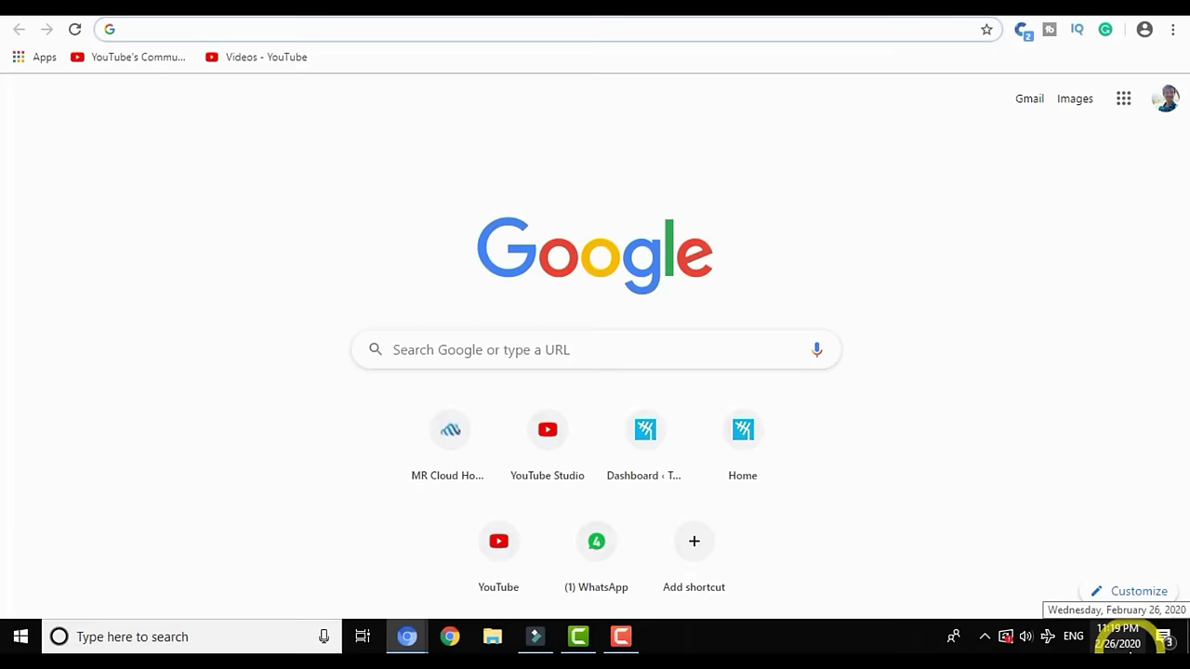
type("t")
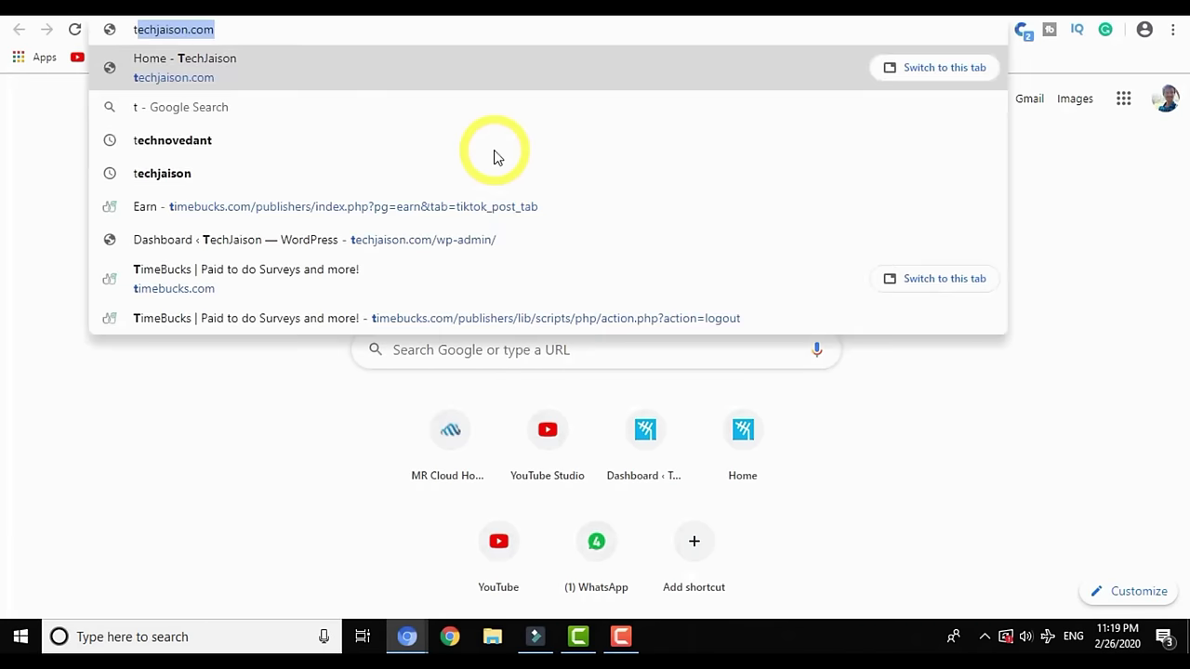
type("i")
key("Return")
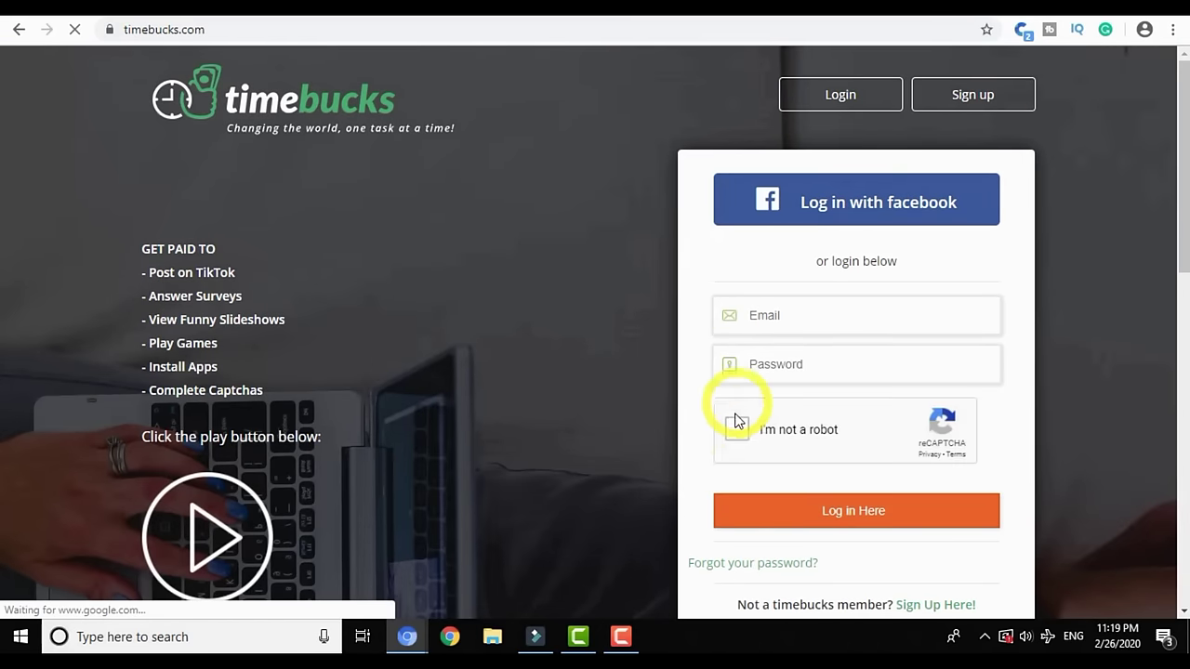
Pass the I'm not a robot check by marking the four crosswalk squares
left_click(736, 430)
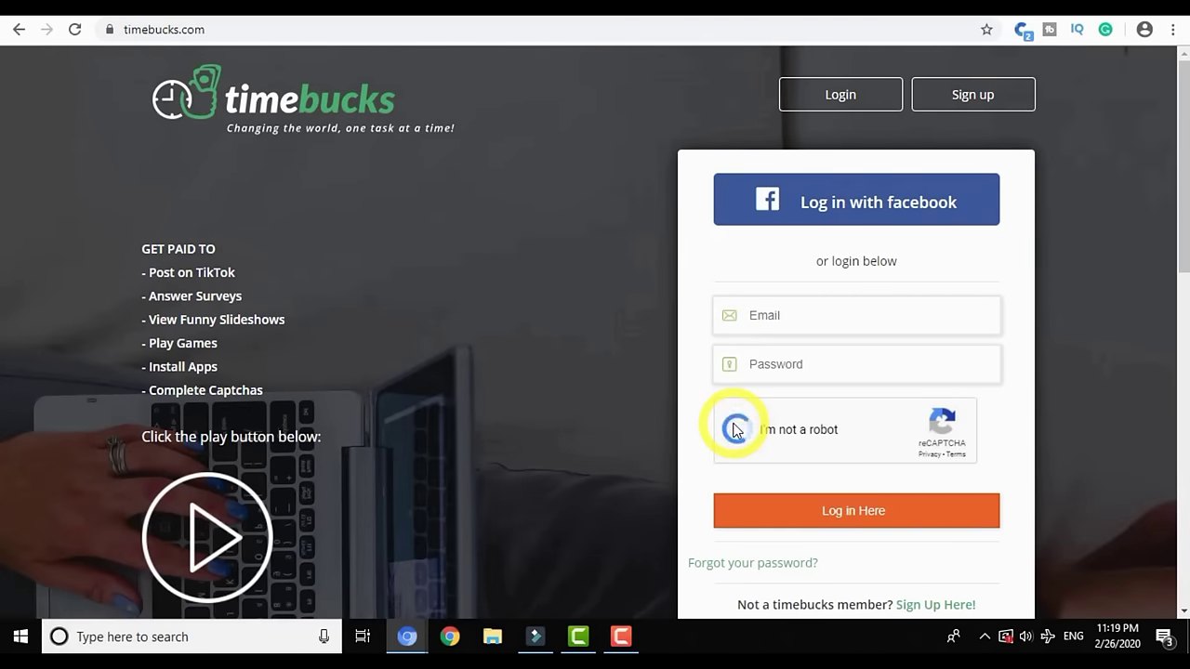
left_click(453, 349)
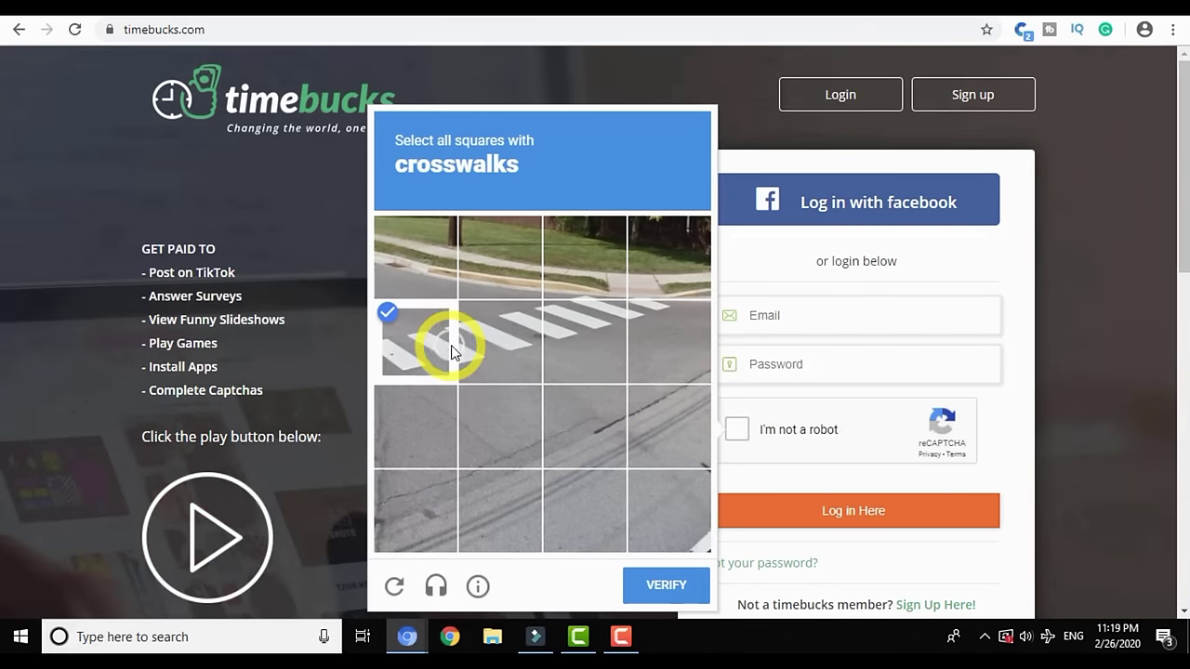
left_click(510, 347)
left_click(618, 335)
left_click(669, 321)
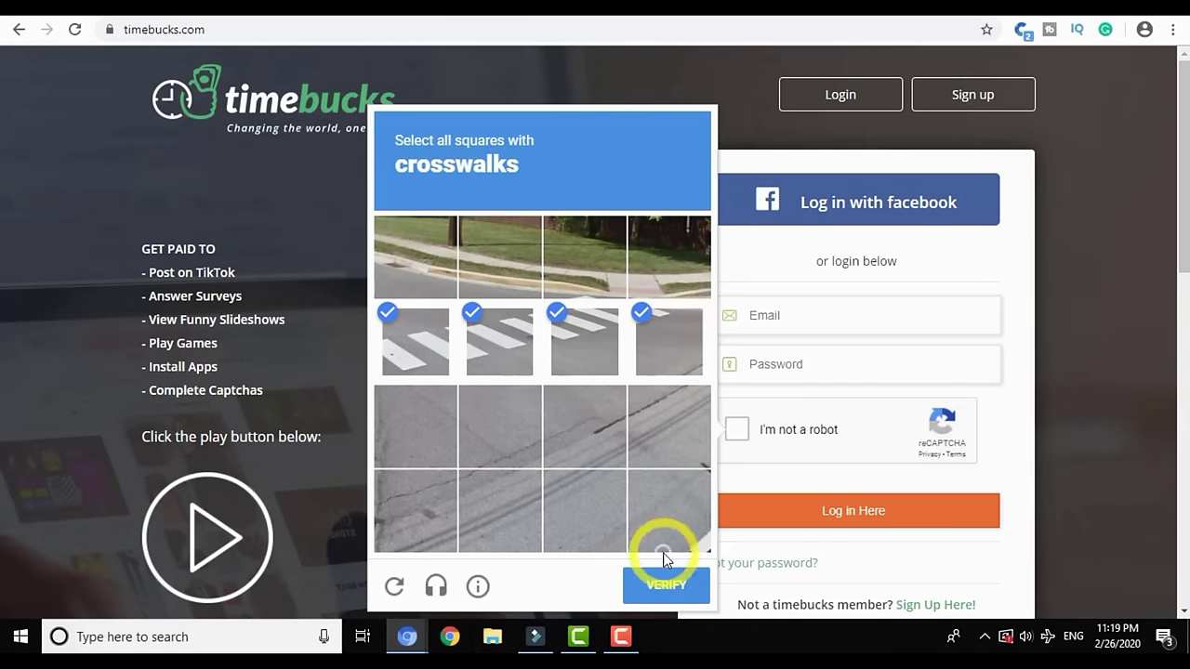
left_click(662, 585)
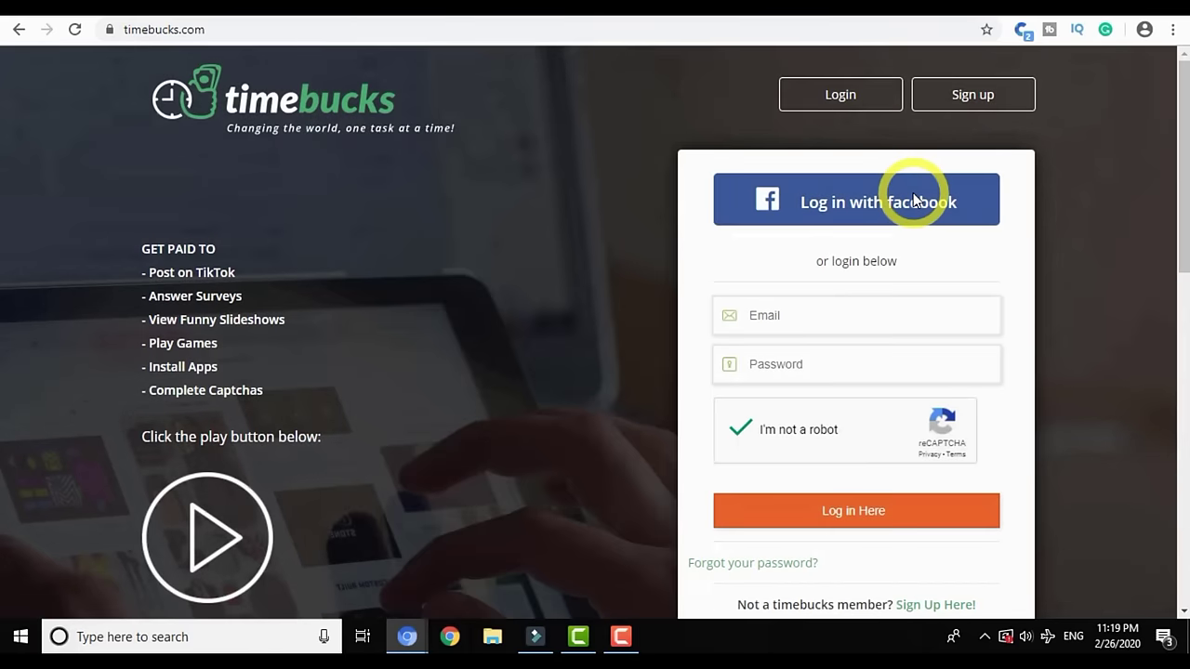
Autofill the saved email and password on the login form and log in
left_click(973, 105)
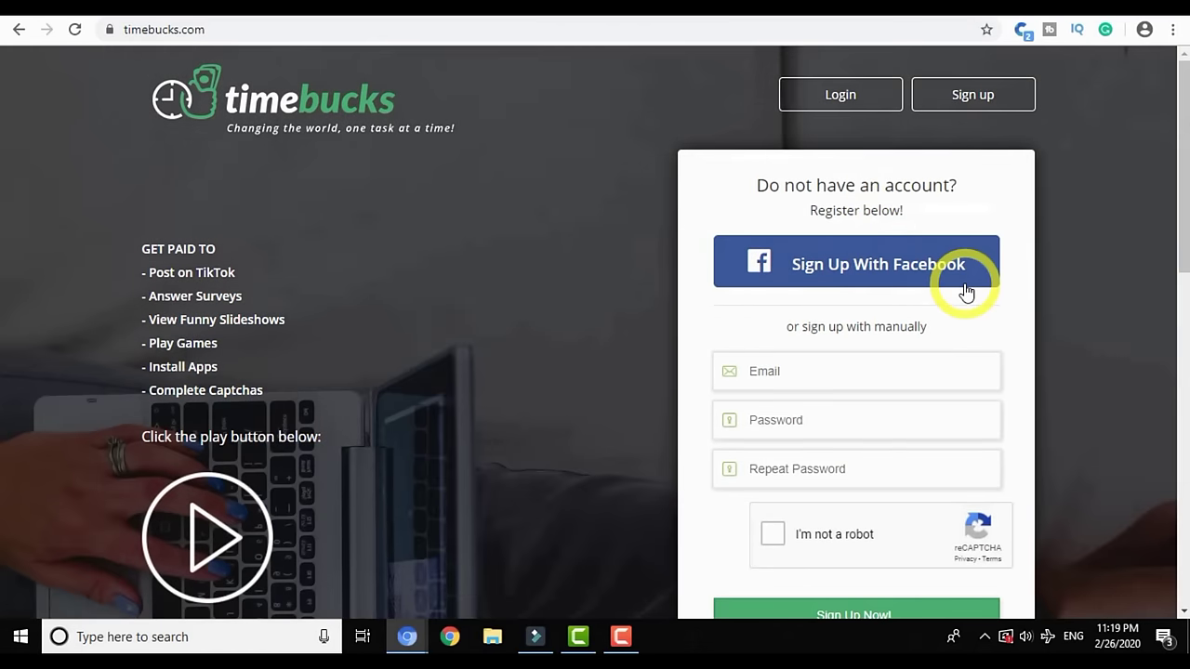
left_click(841, 104)
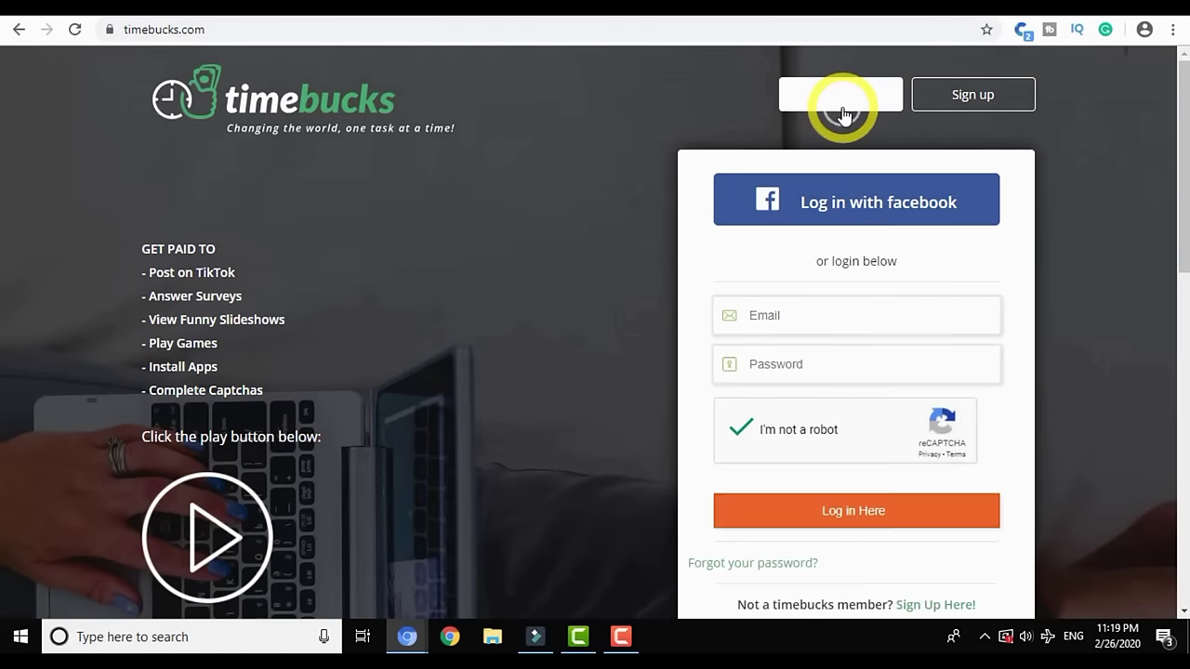
left_click(802, 306)
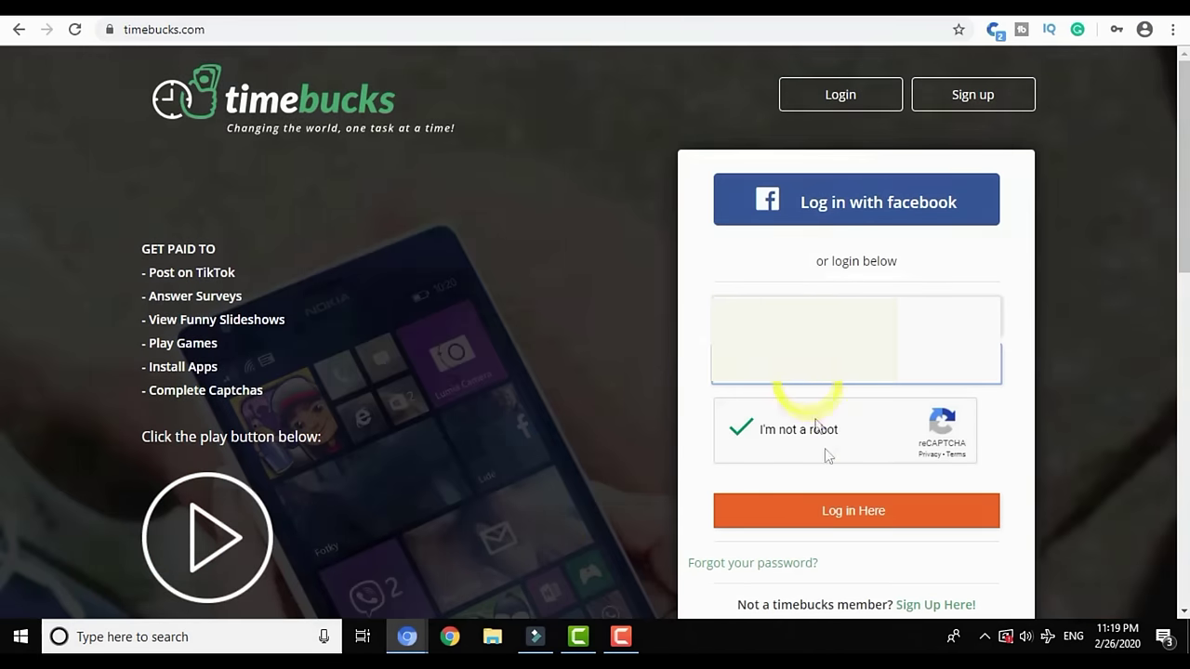
left_click(848, 511)
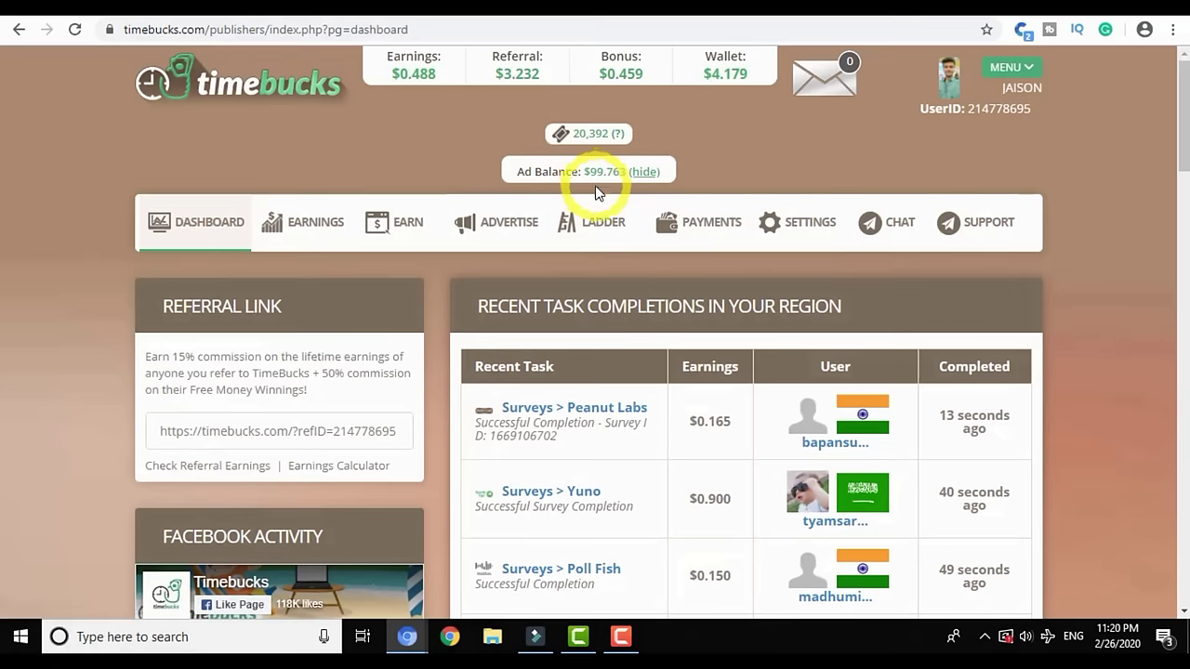
Go to the Advertise section and bring up its Add Funds form
left_click(490, 234)
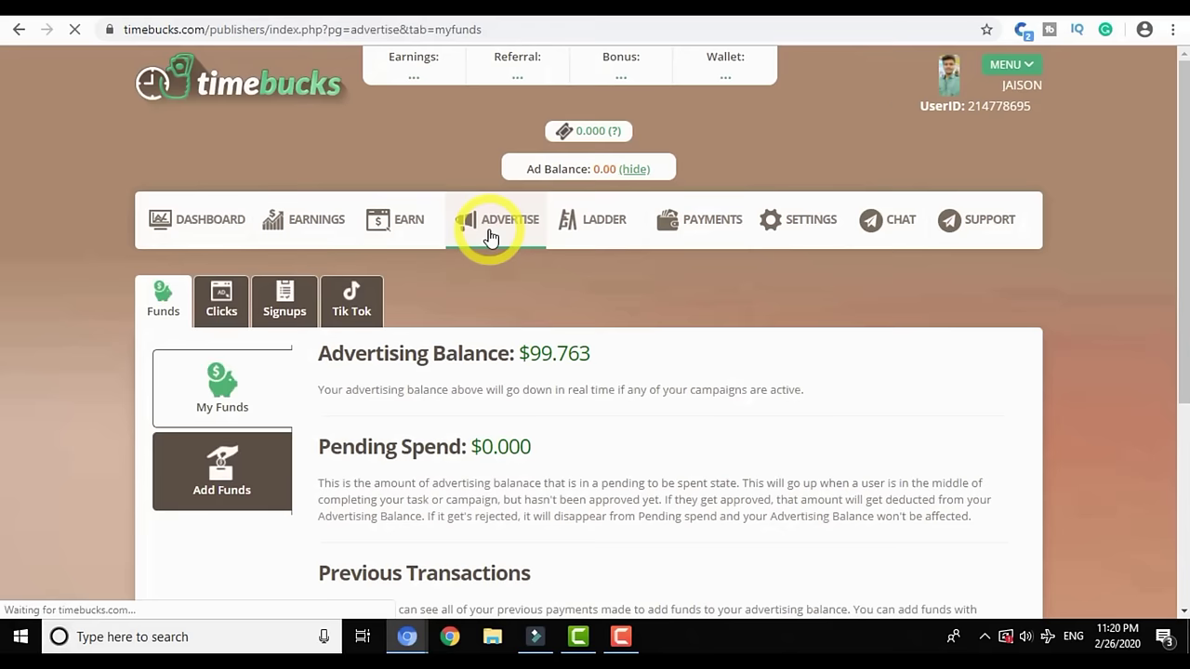
left_click_drag(1176, 252, 1186, 335)
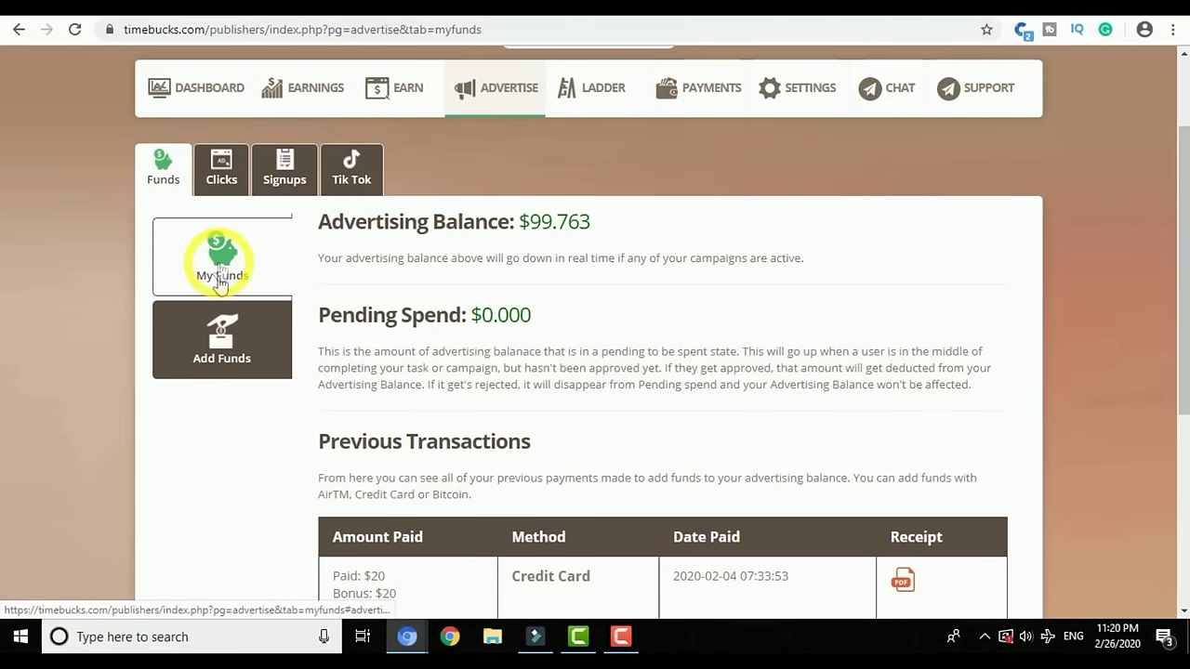
left_click(219, 342)
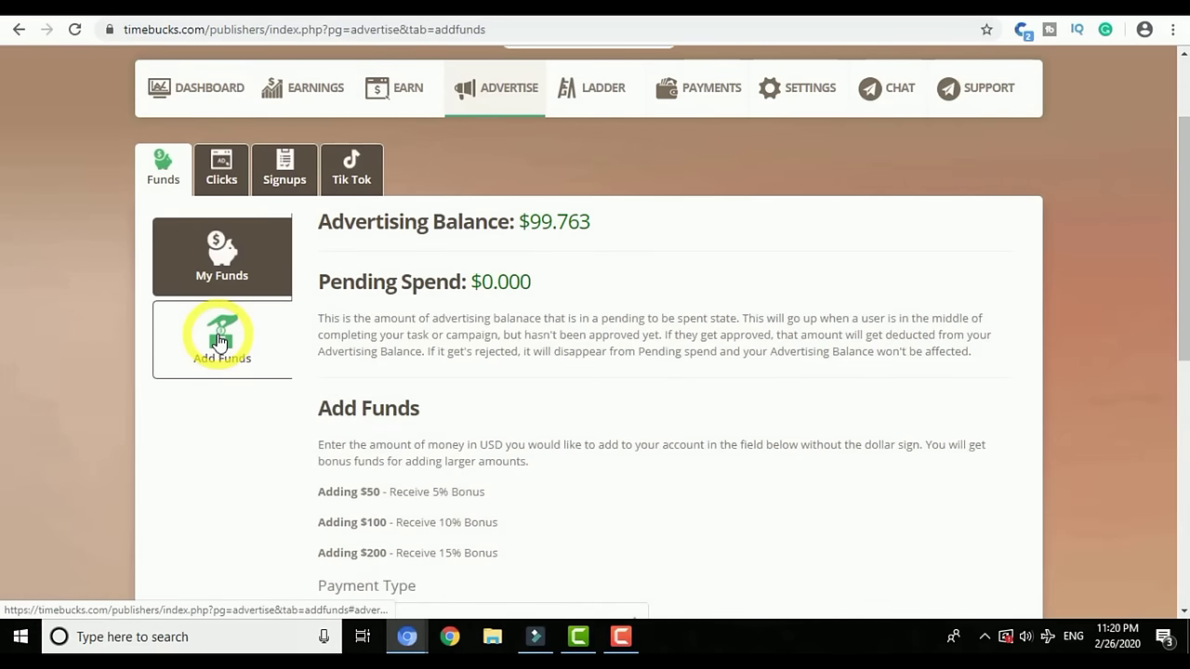
Review the $50 and $100 bonus tiers and keep Credit Card as the payment type
left_click_drag(1176, 319, 1173, 463)
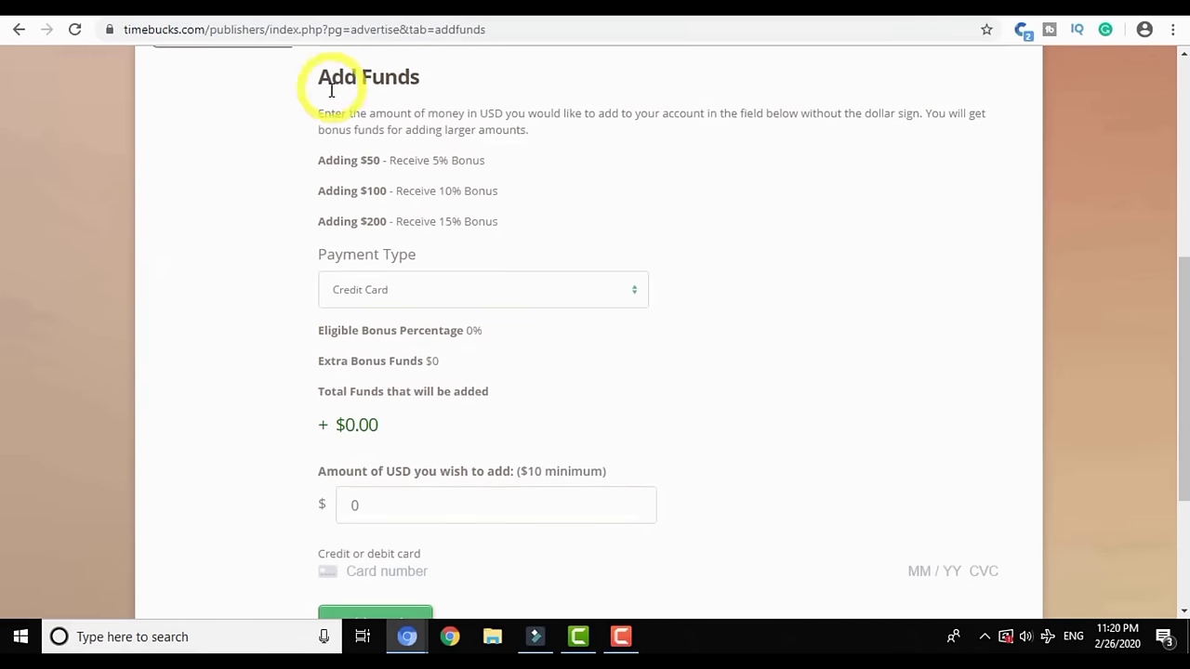
triple_click(324, 154)
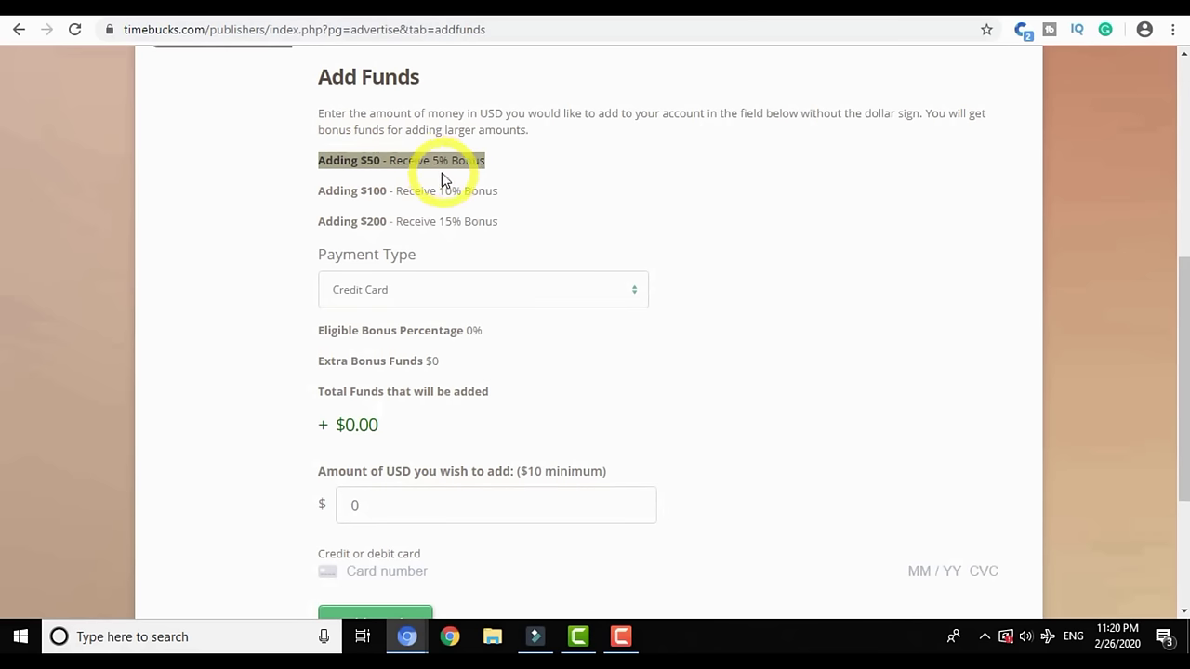
triple_click(412, 192)
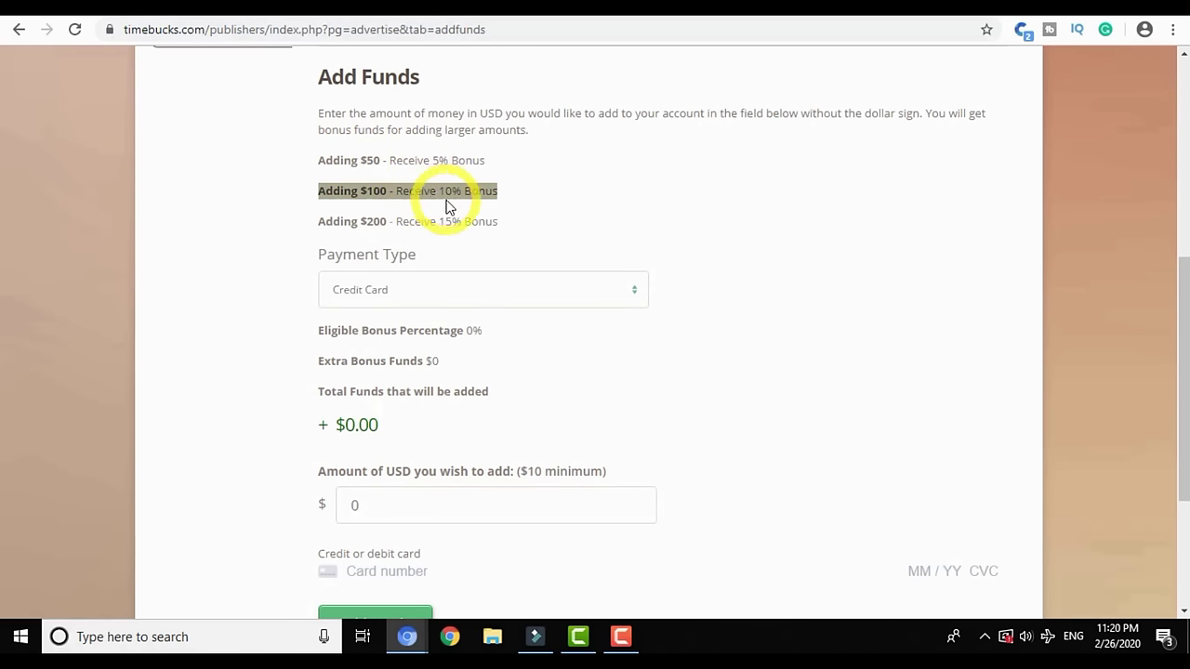
left_click(566, 209)
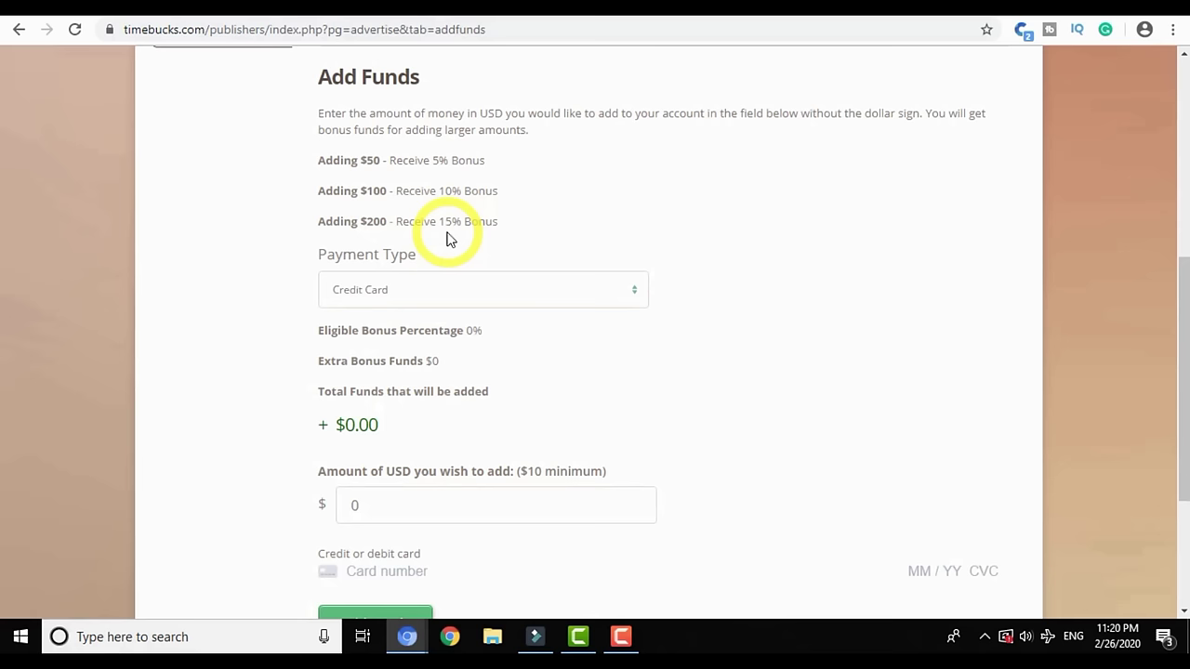
left_click(425, 289)
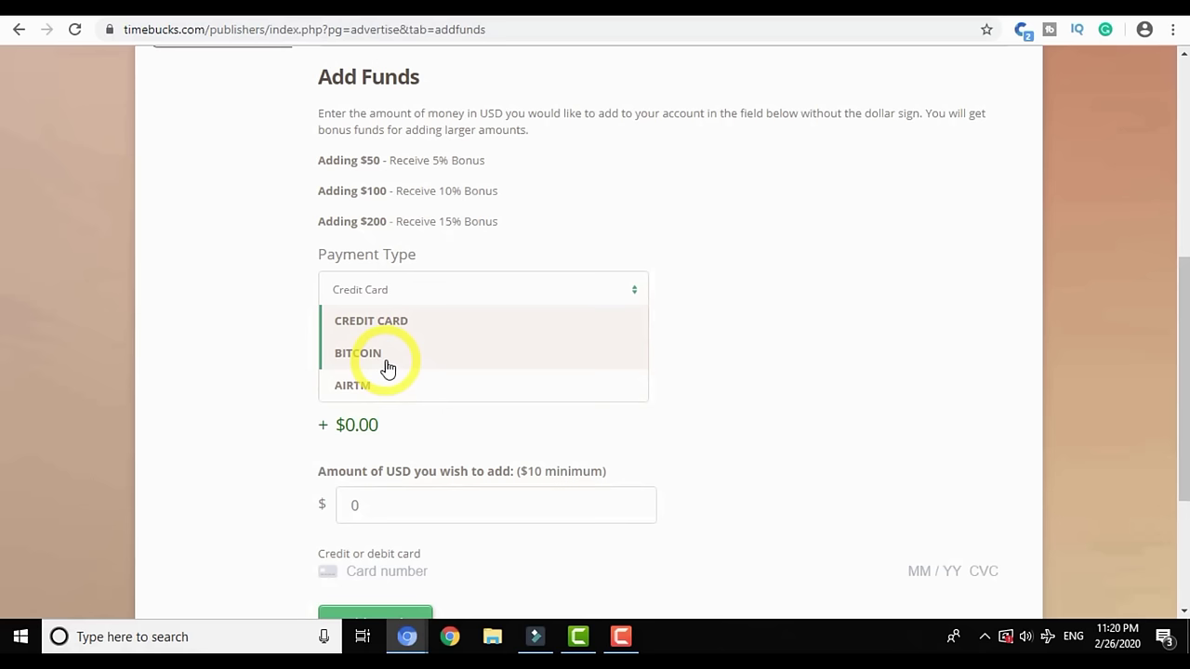
left_click(752, 379)
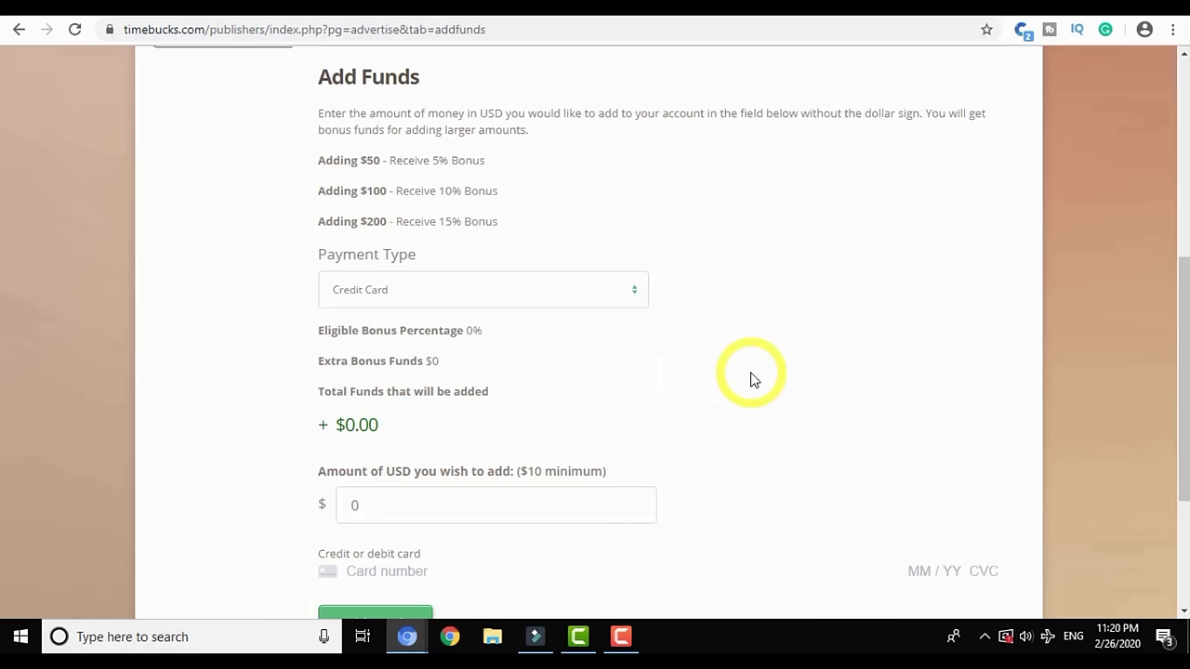
Enter 100 USD as the amount to add, for a 10% bonus and $110.00 total
scroll(462, 300, "down", 1)
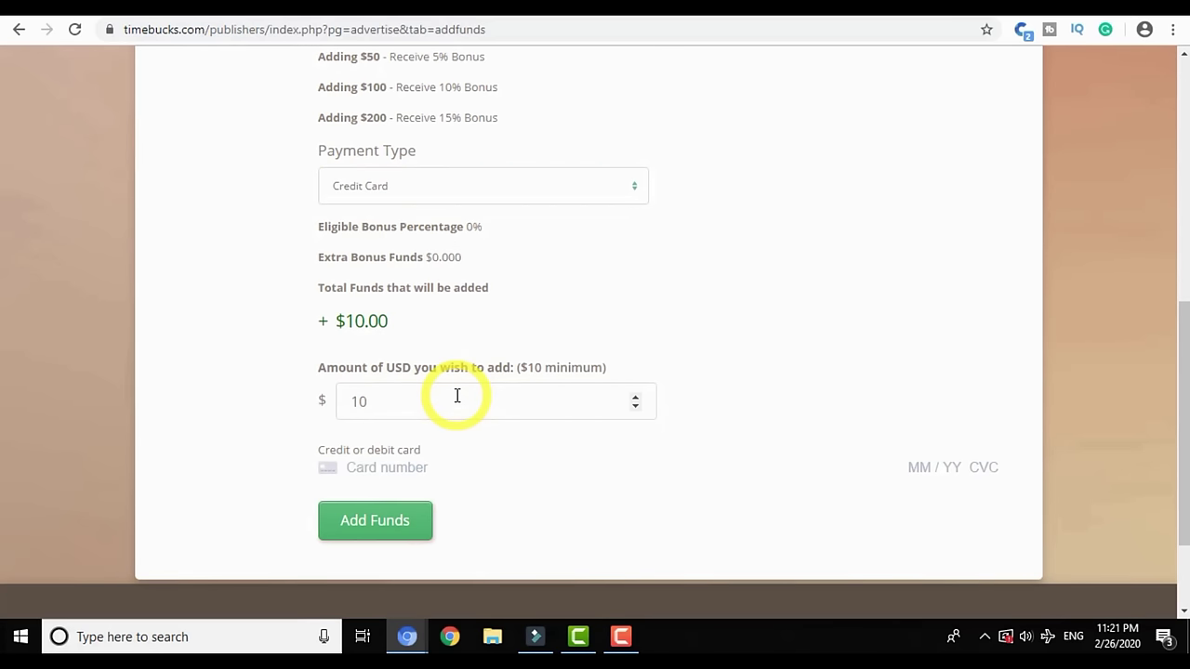
left_click(458, 396)
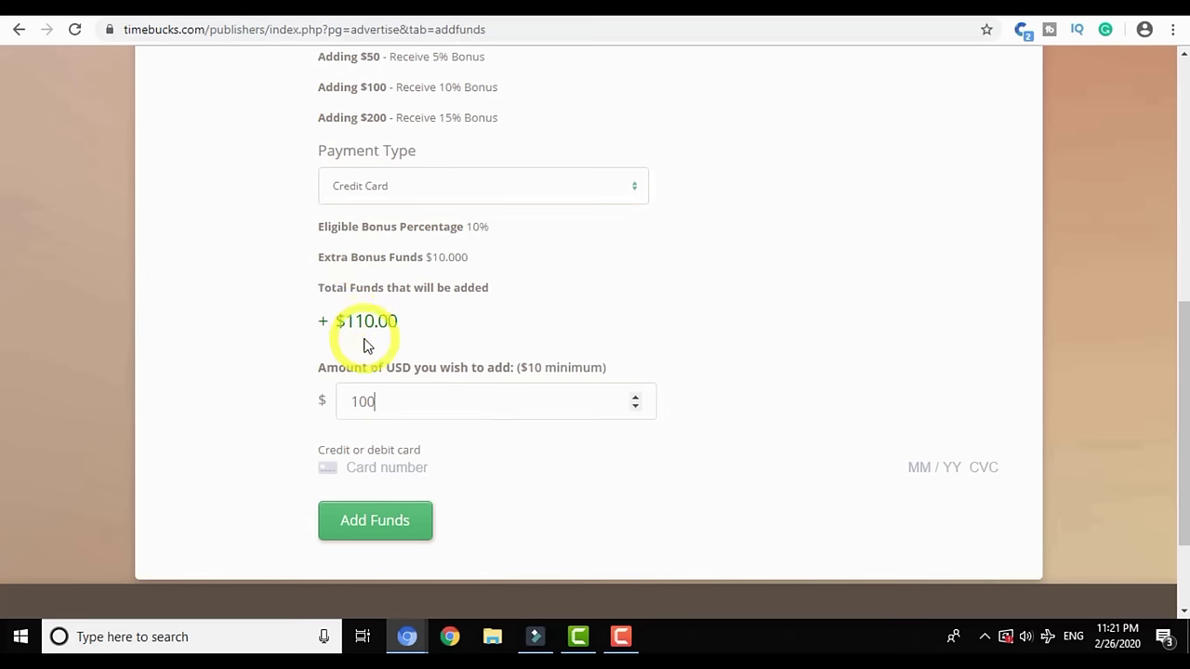
left_click(370, 465)
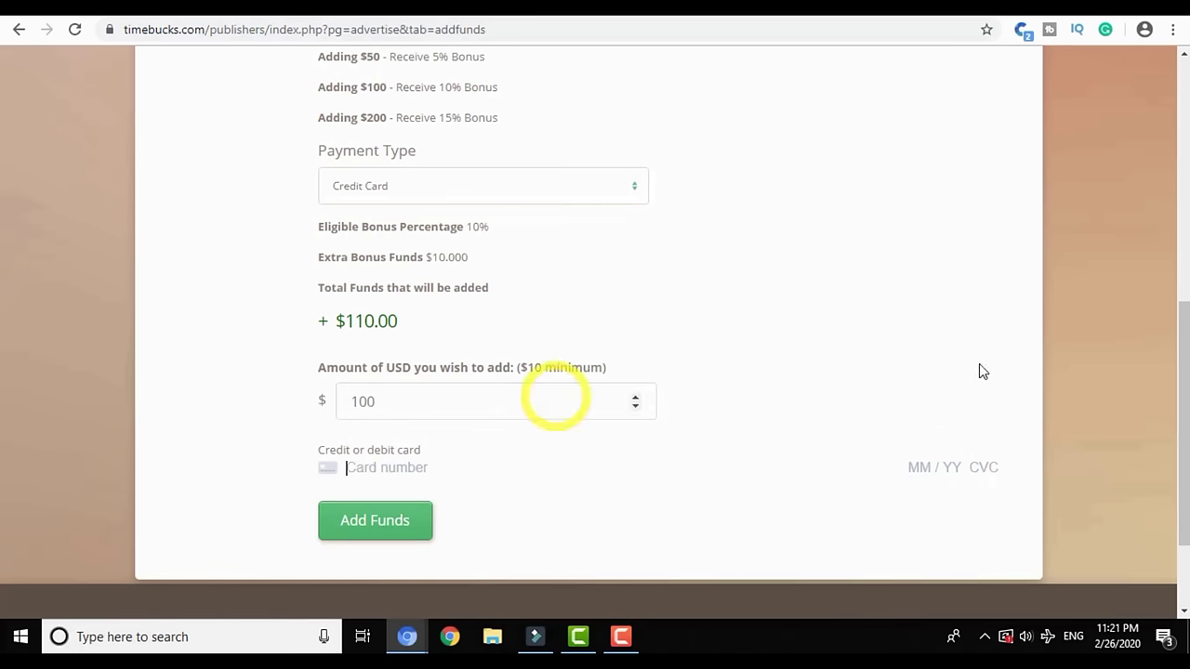
left_click_drag(1178, 342, 1174, 102)
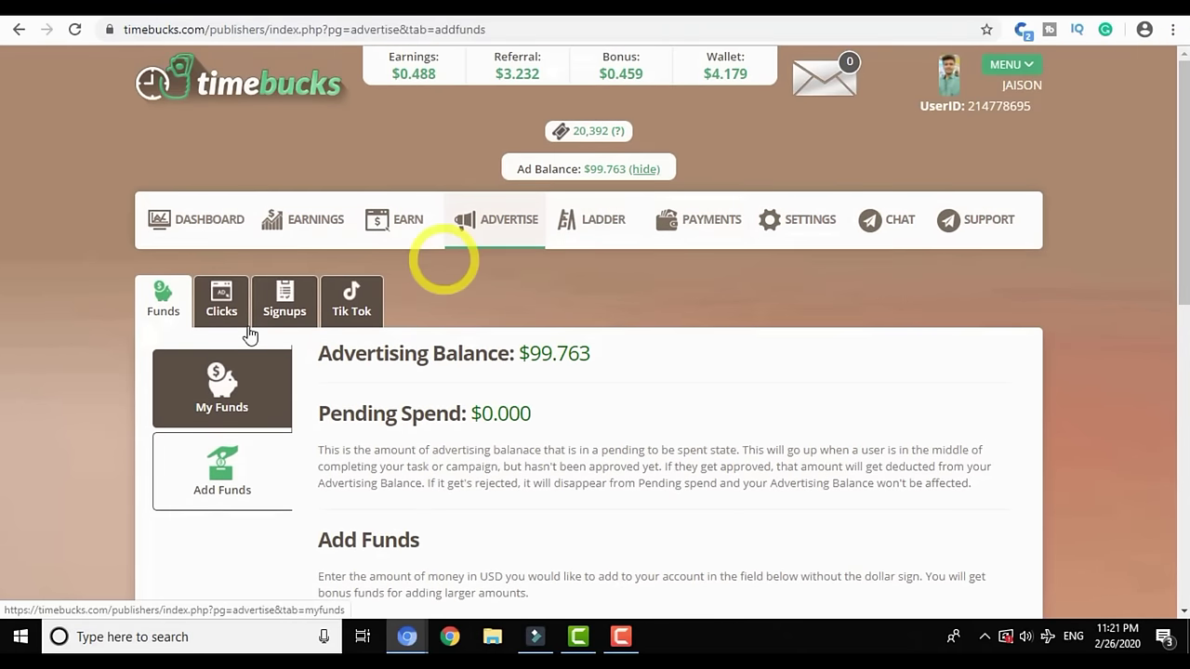
left_click(234, 388)
left_click_drag(1176, 337, 1178, 532)
left_click_drag(1177, 354, 1178, 153)
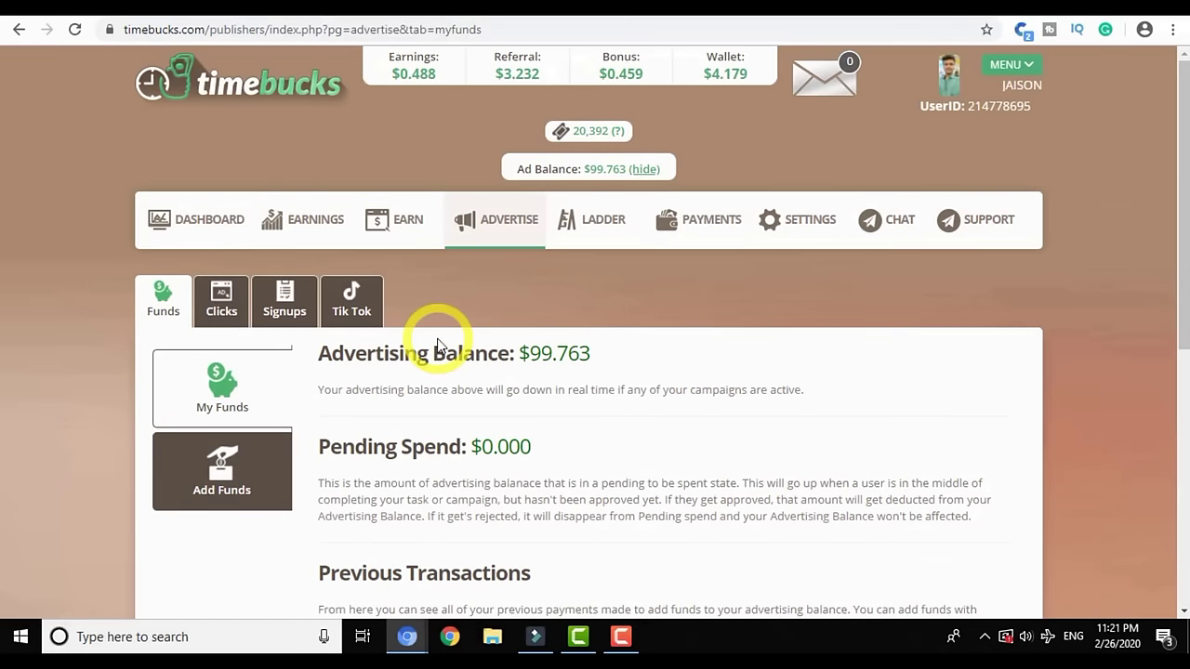
left_click(292, 314)
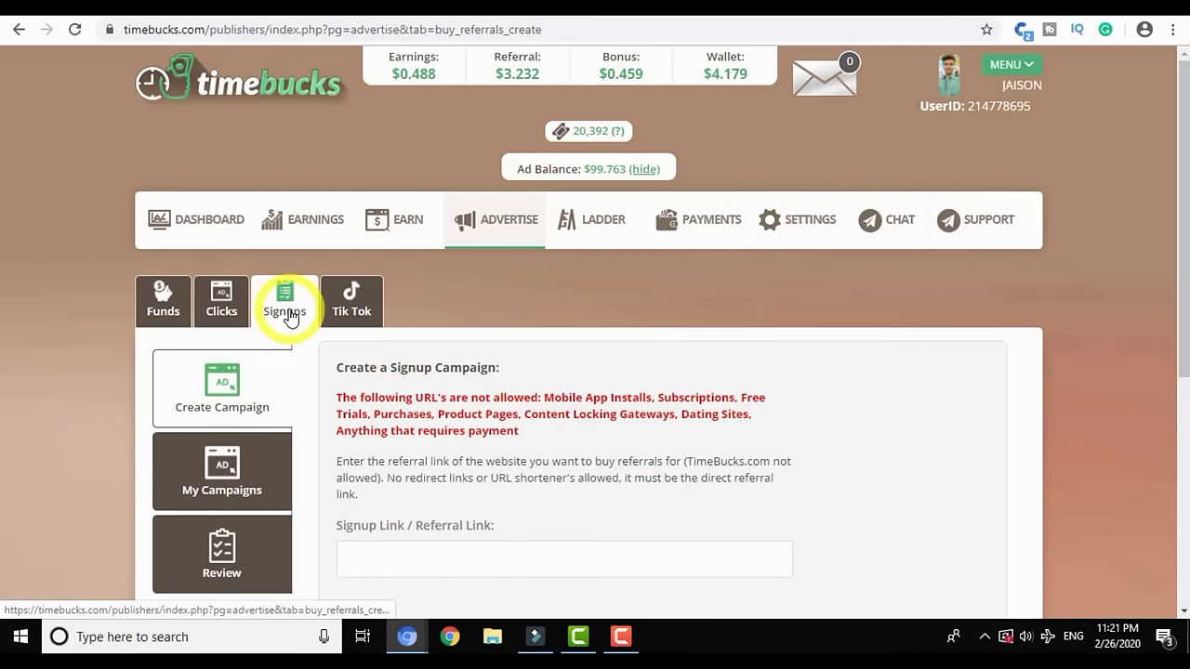
left_click_drag(1177, 252, 1176, 375)
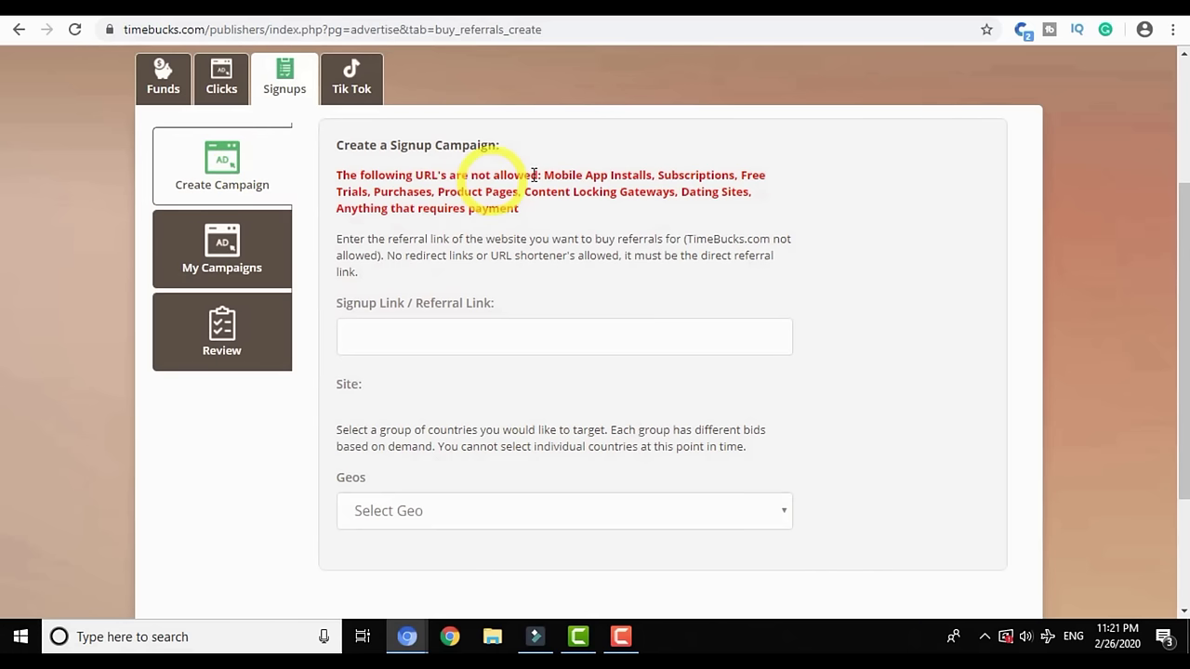
left_click_drag(590, 171, 647, 175)
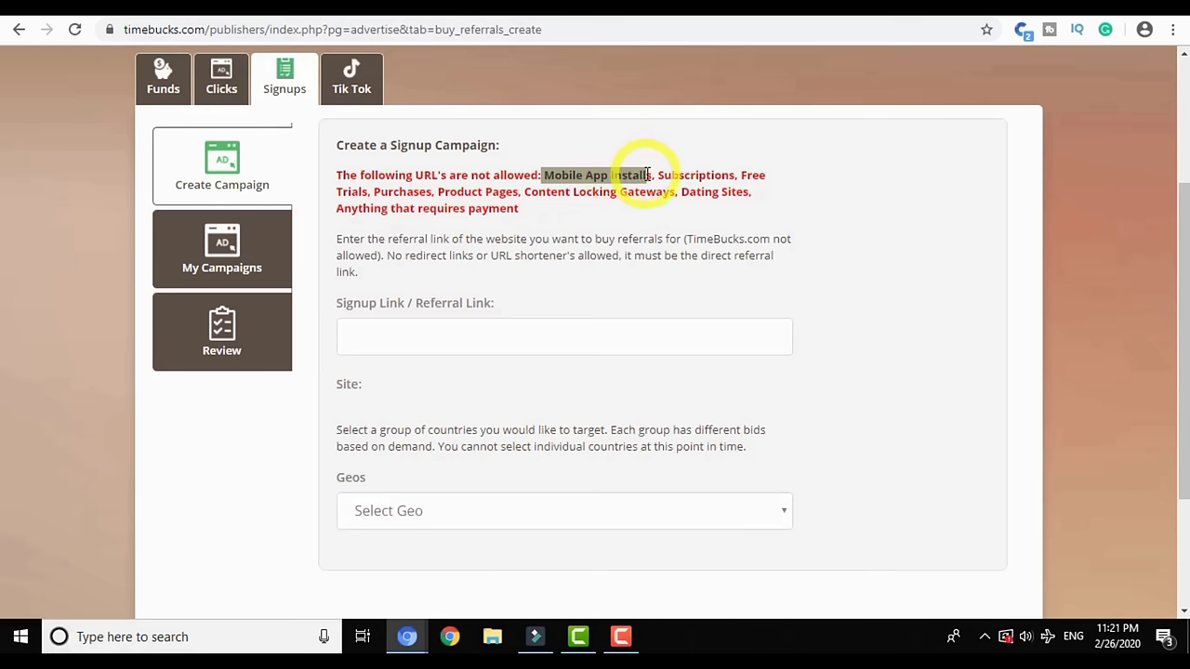
left_click(653, 175)
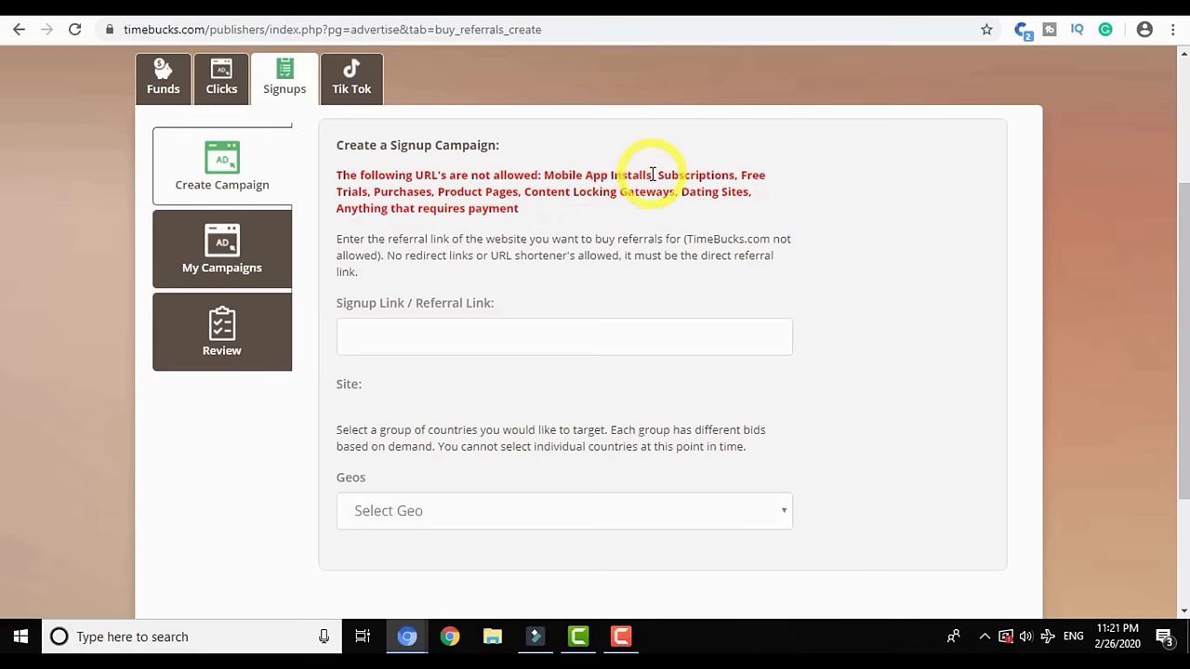
double_click(681, 177)
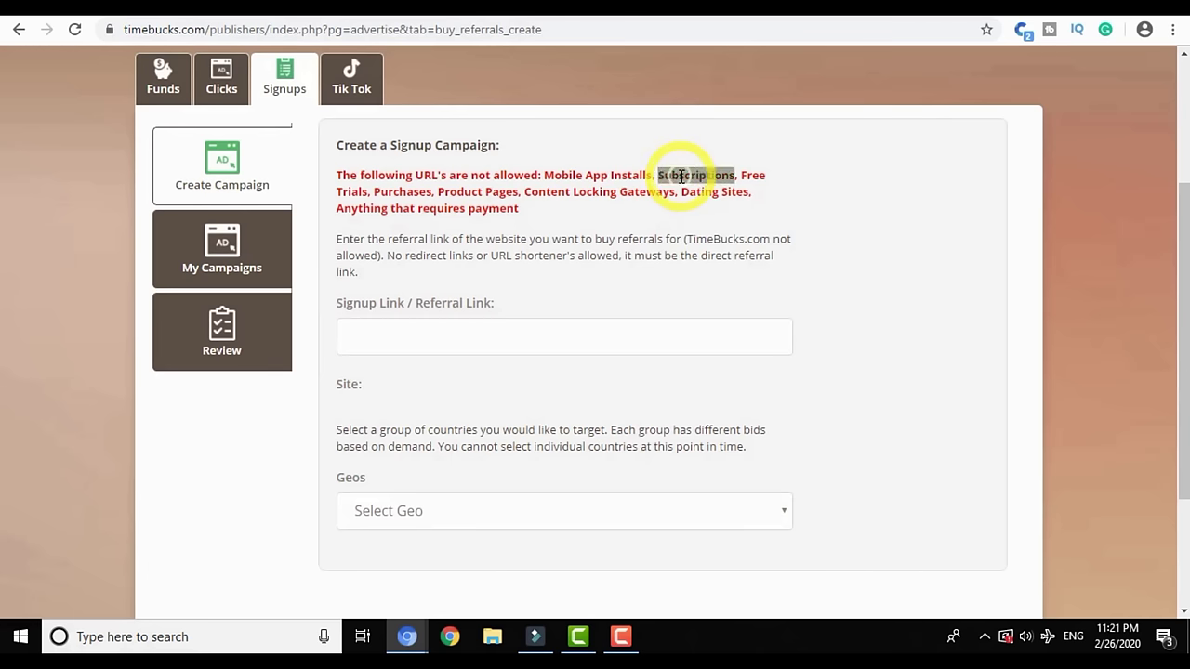
left_click(682, 177)
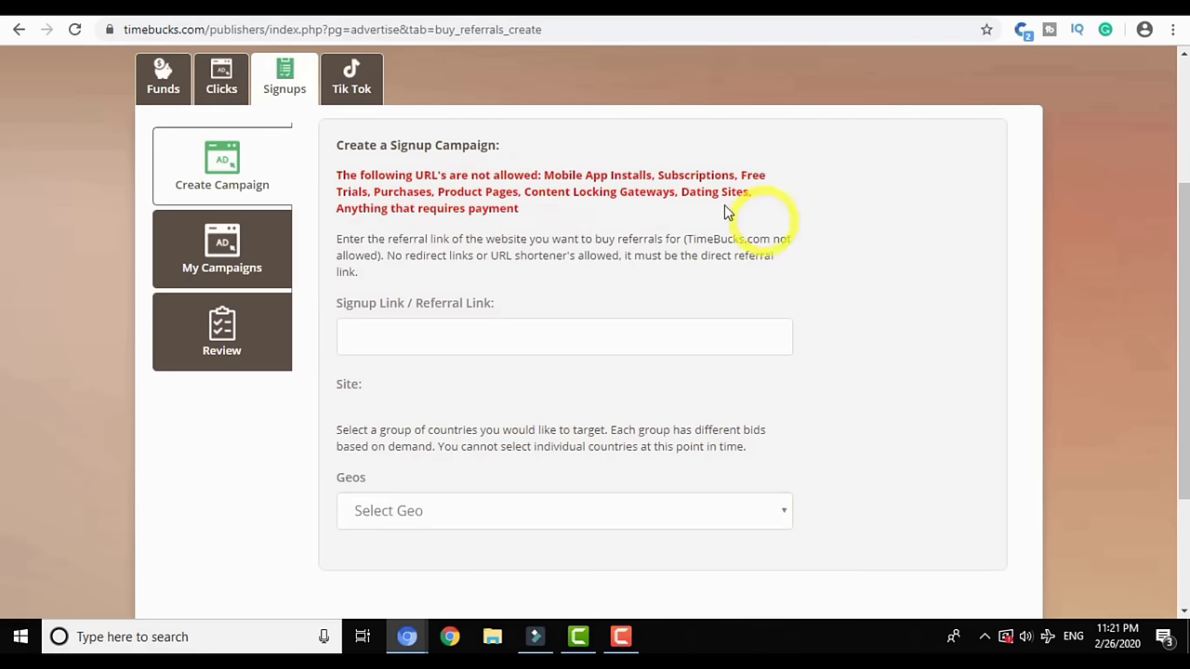
triple_click(425, 211)
left_click(425, 211)
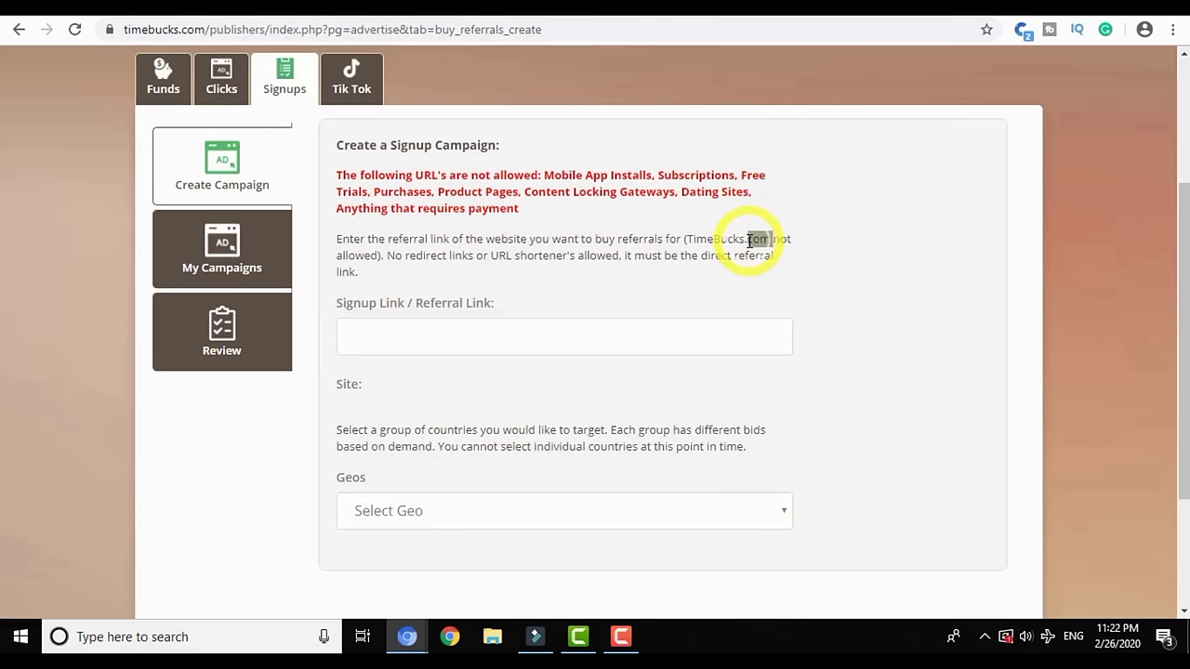
left_click_drag(1182, 287, 1183, 359)
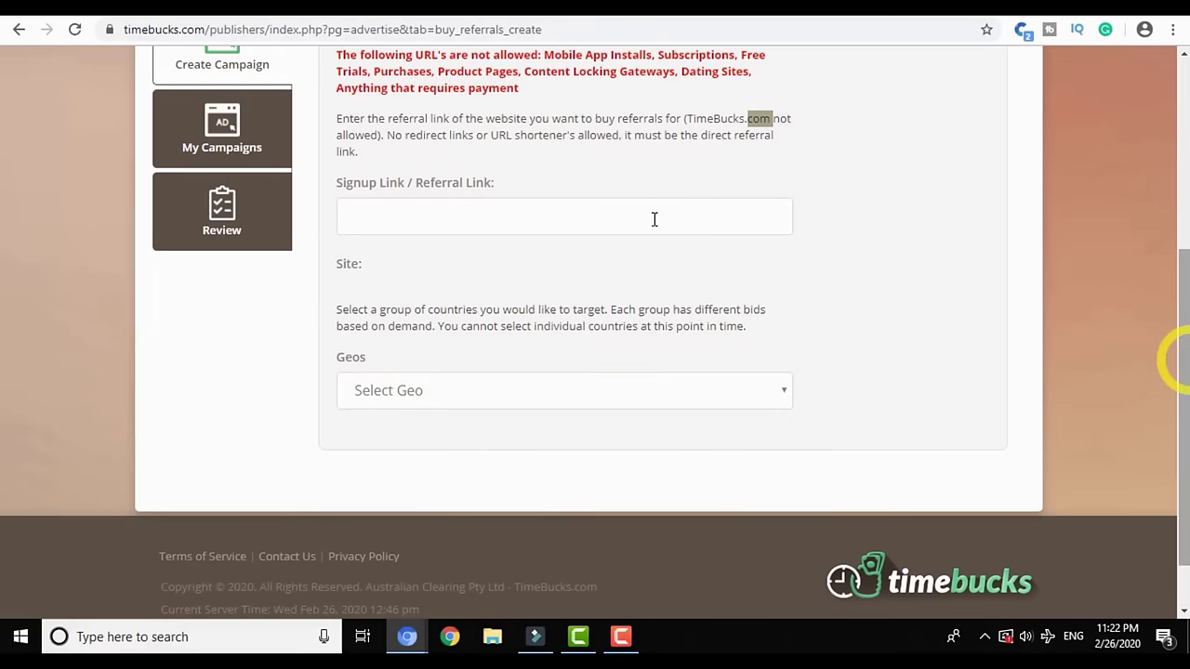
Target the United States geo, then bring up the User Quality type options
left_click(549, 218)
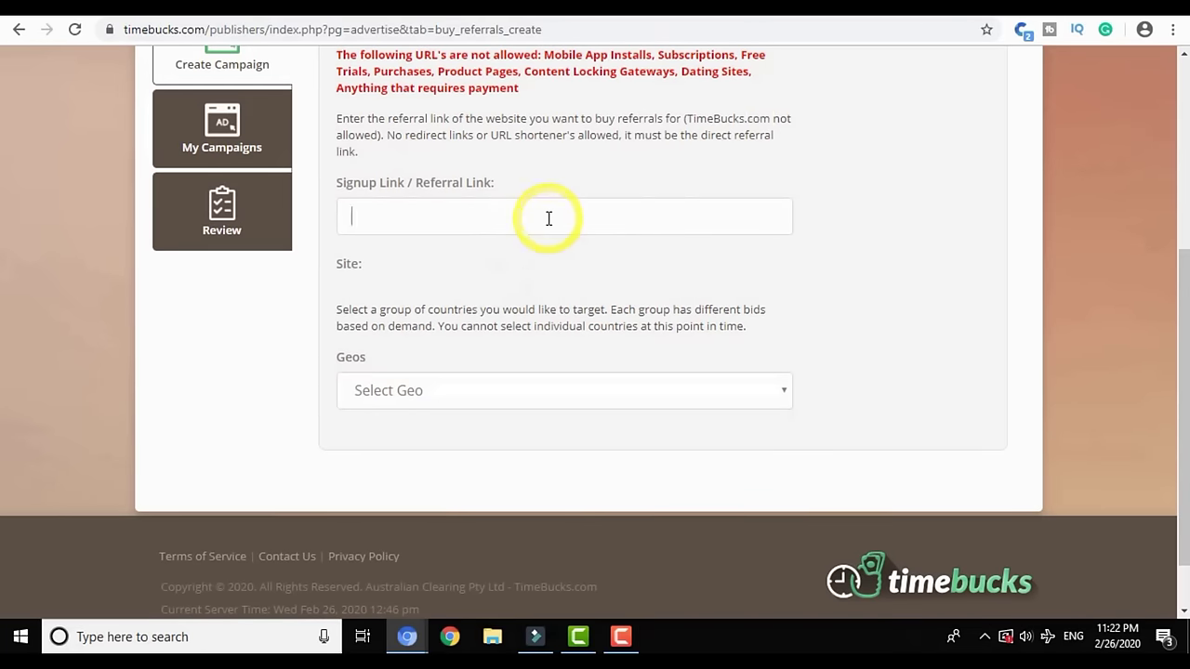
left_click(393, 391)
left_click(396, 440)
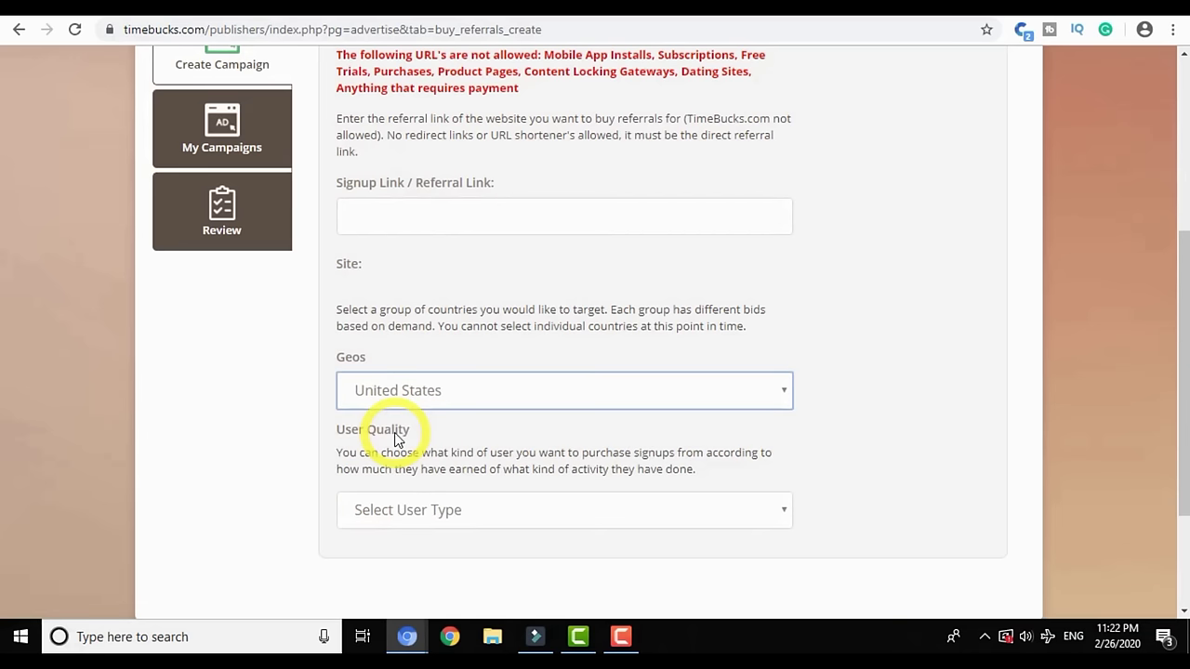
left_click_drag(1184, 297, 1176, 372)
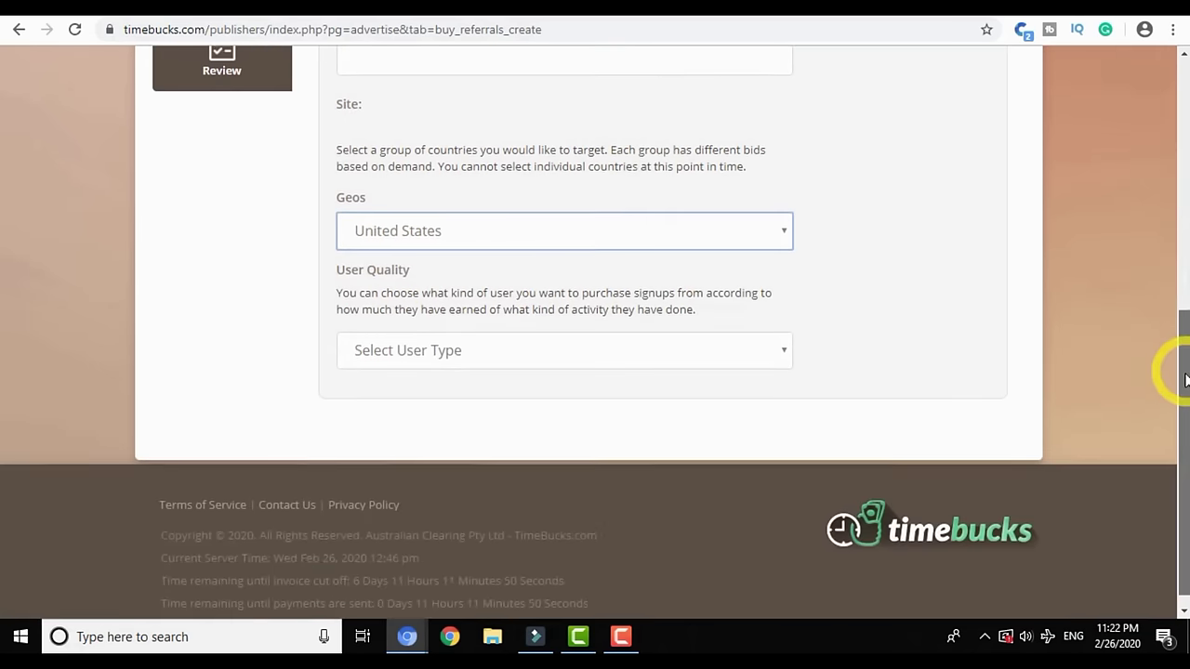
left_click(668, 350)
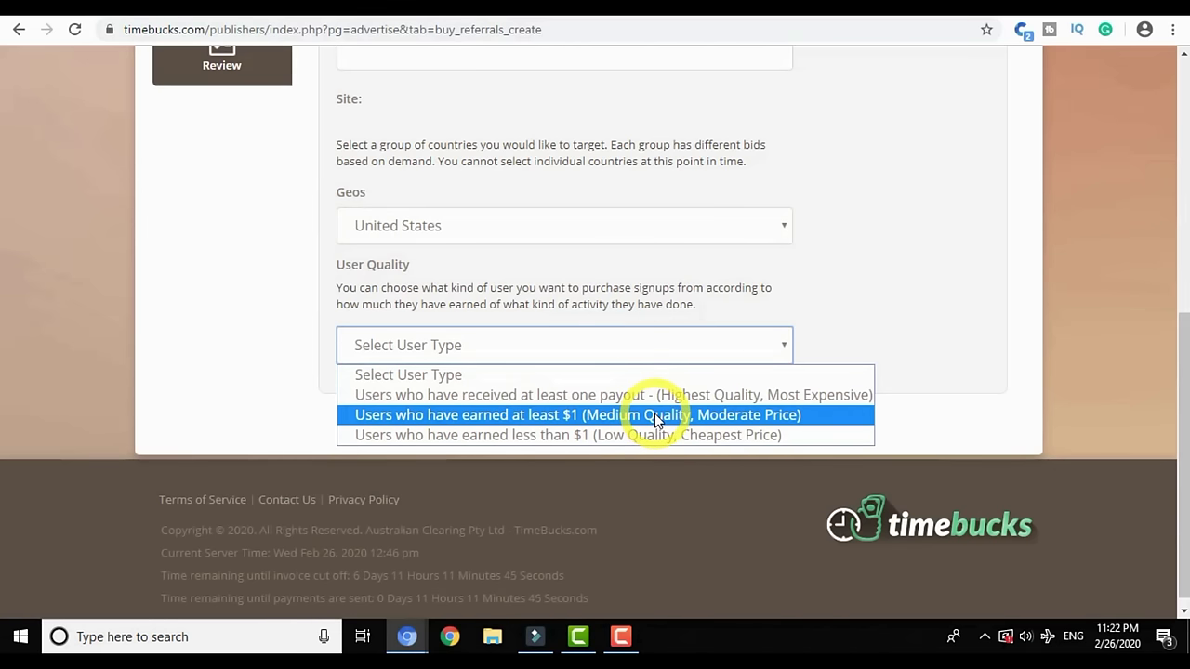
left_click(668, 350)
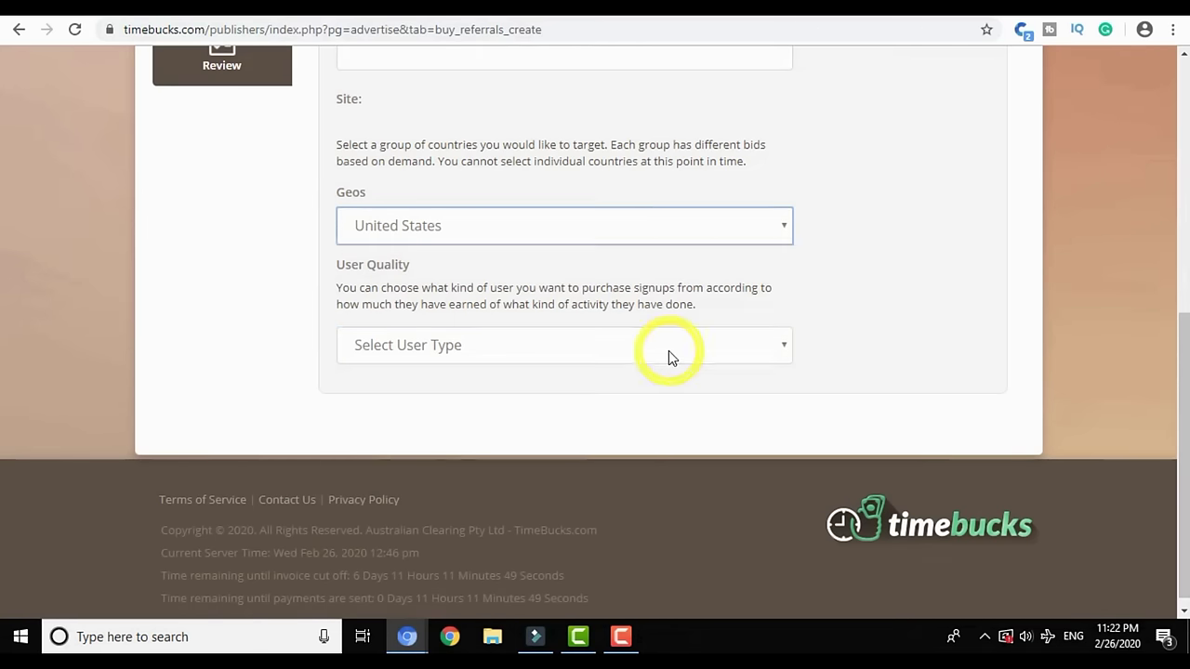
left_click(669, 350)
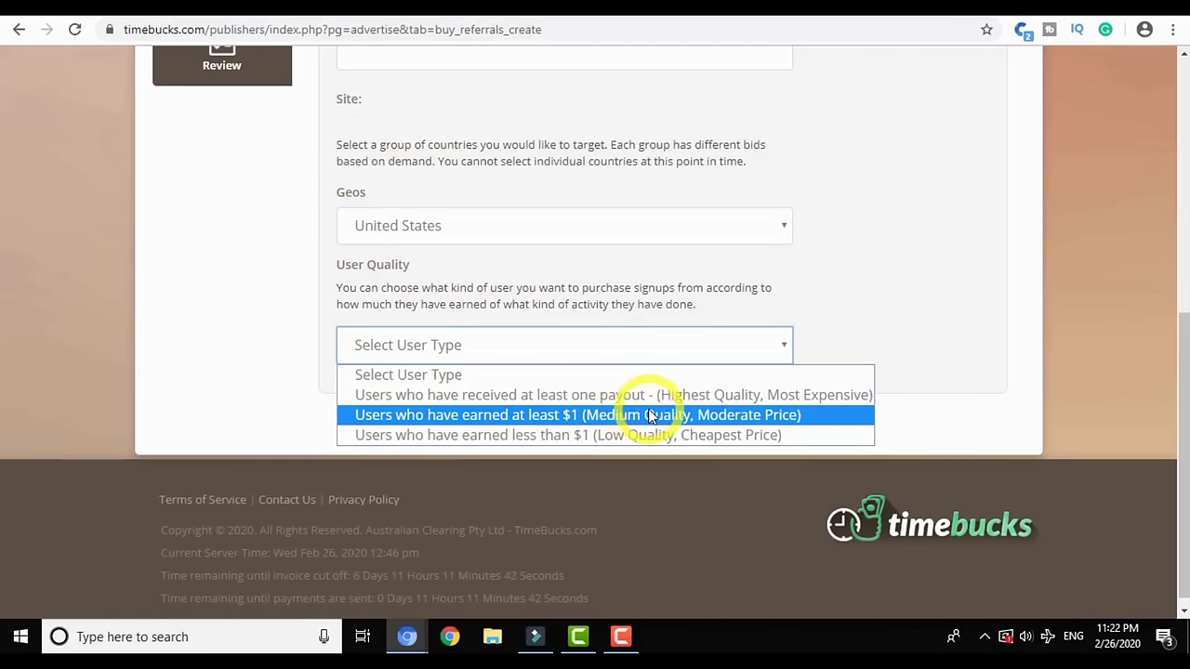
Compare bids for users with at least one payout across UK/Australia/Canada and South America geos
left_click(663, 395)
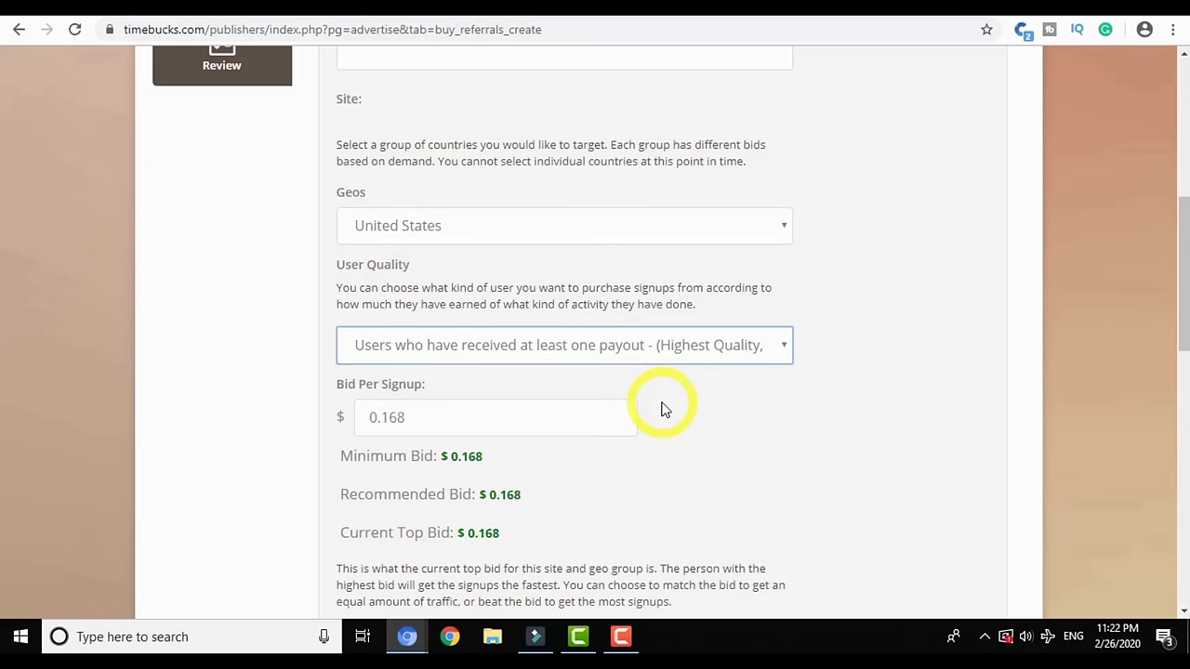
left_click(431, 460)
left_click(449, 462)
left_click(601, 234)
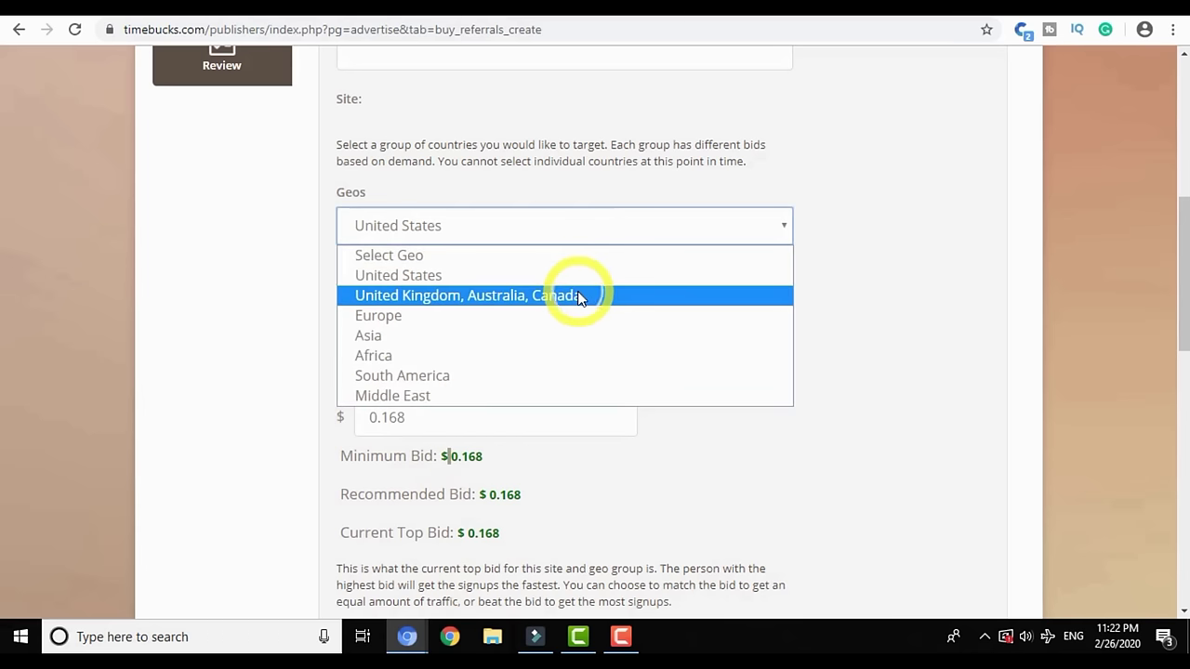
left_click(579, 295)
left_click(579, 290)
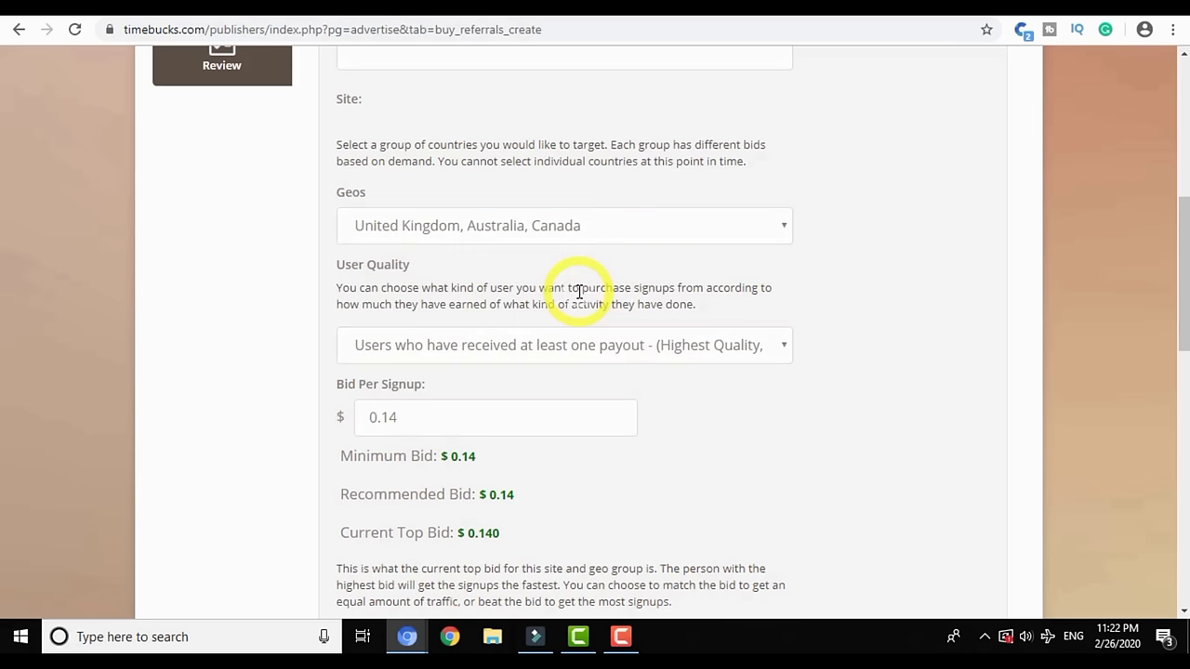
left_click(594, 228)
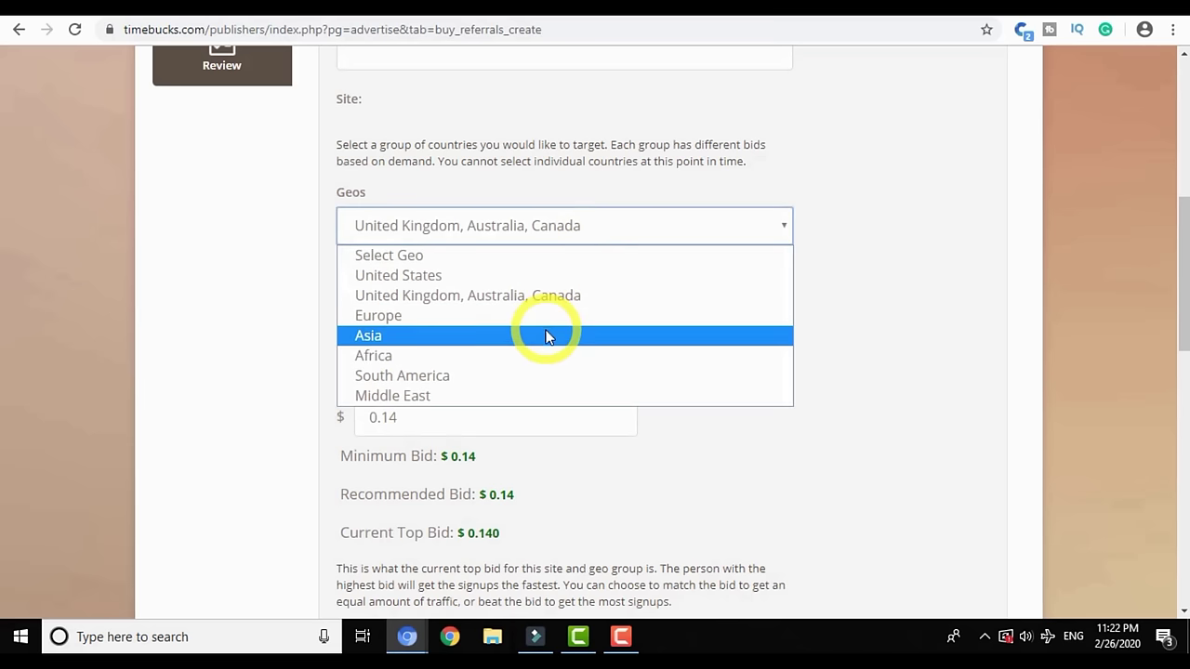
left_click(534, 379)
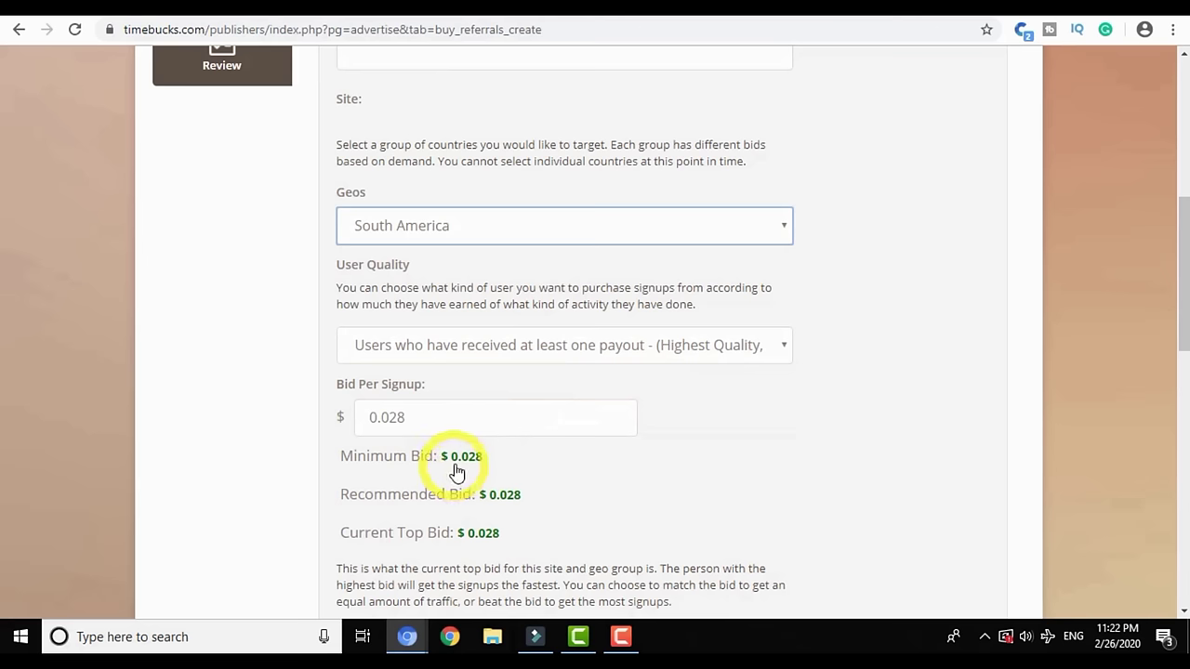
Switch to users who earned less than $1, try Africa, then settle on Asia
left_click(638, 362)
left_click(483, 548)
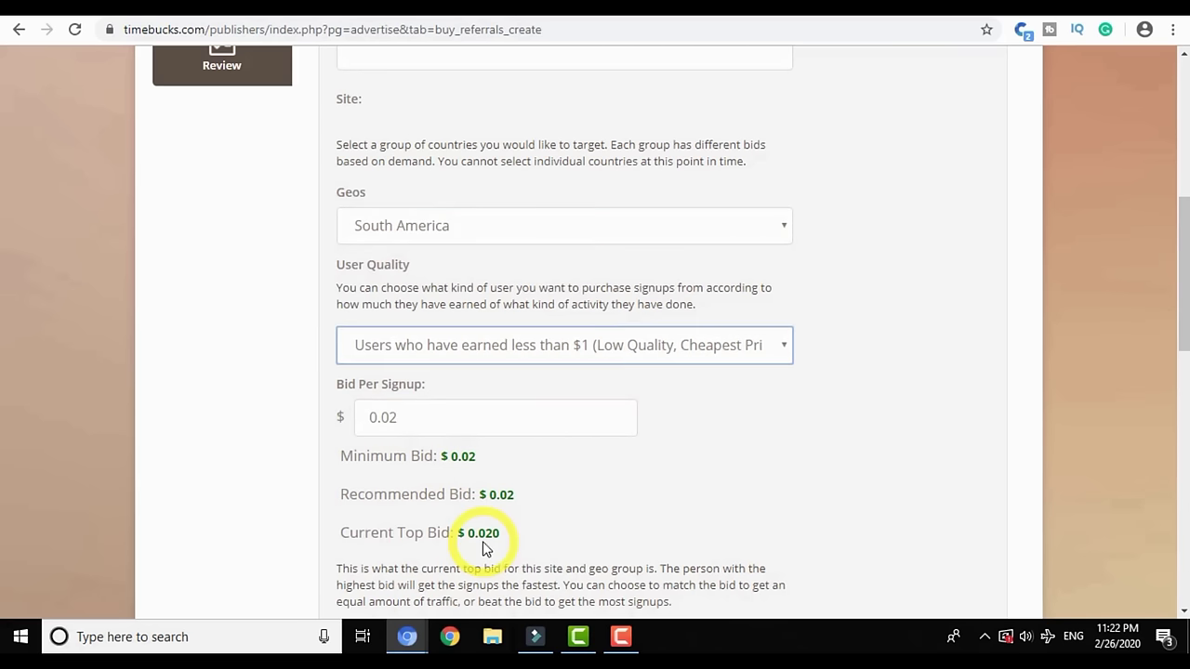
left_click(454, 467)
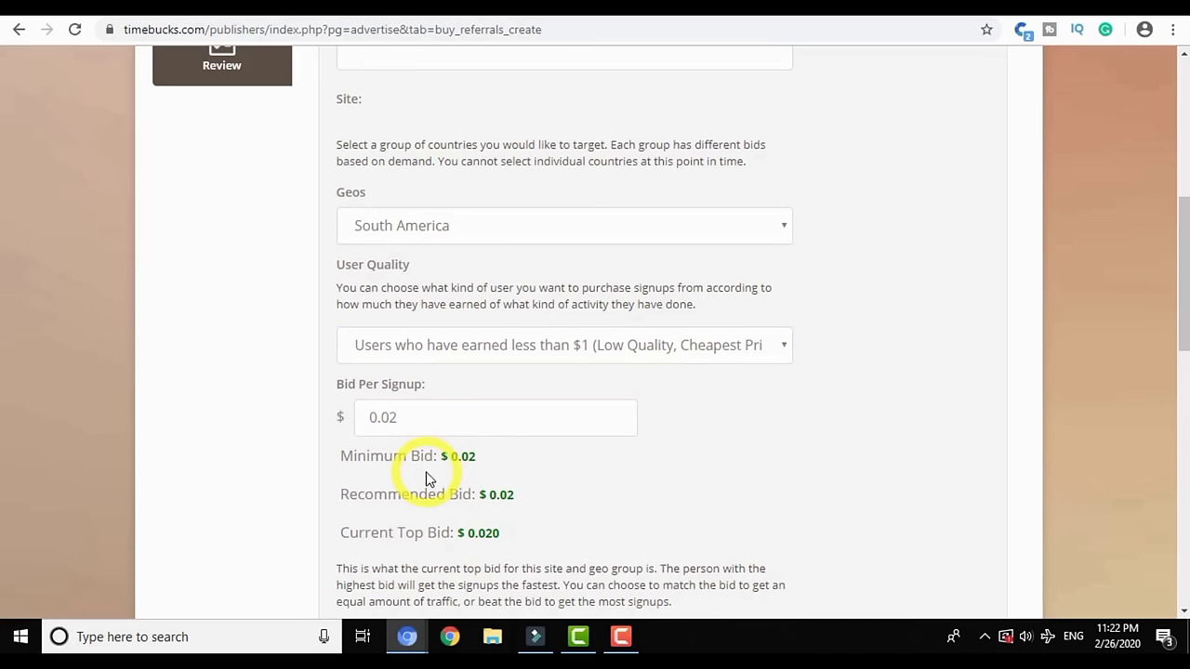
left_click(525, 239)
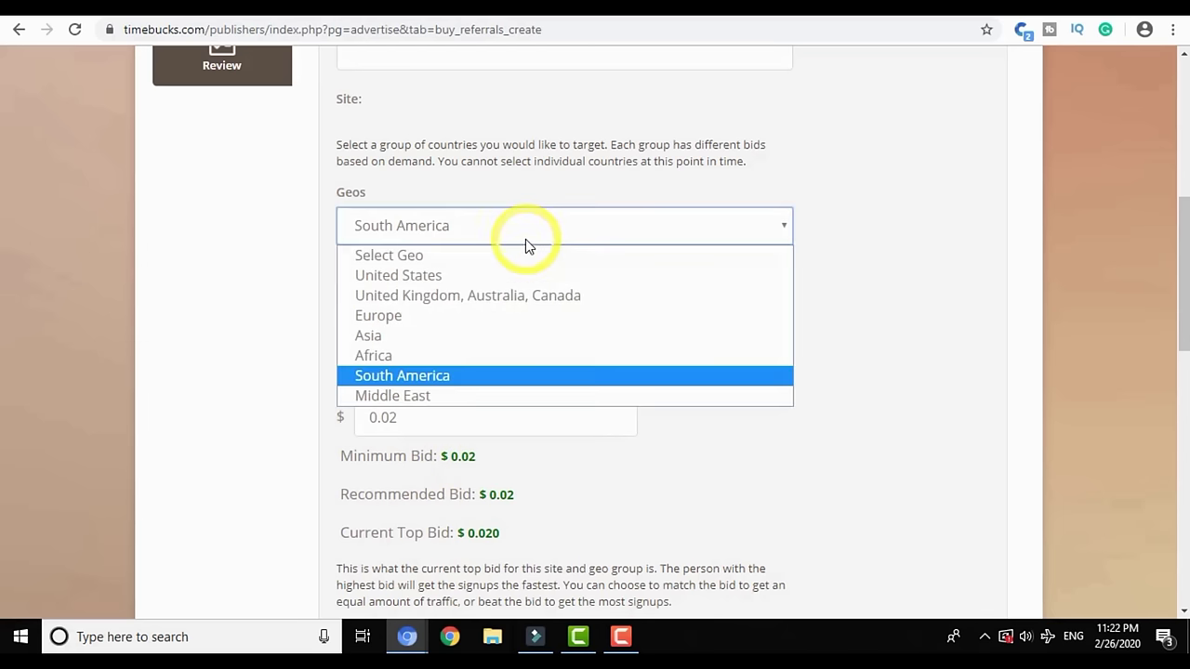
left_click(460, 355)
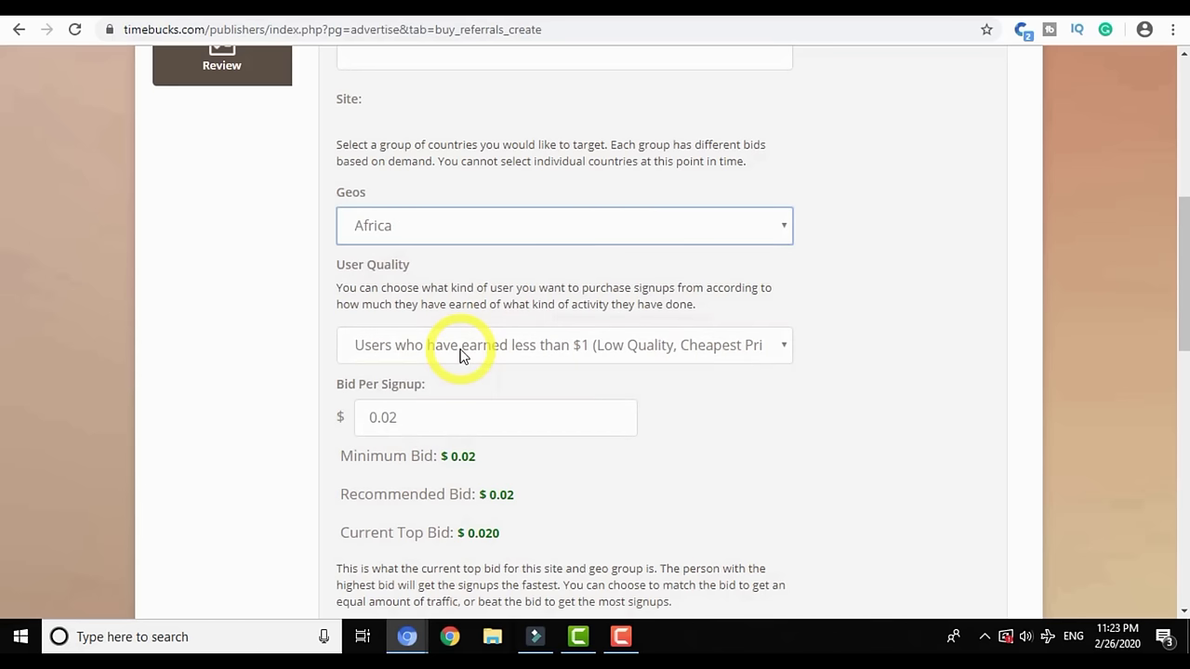
left_click(477, 226)
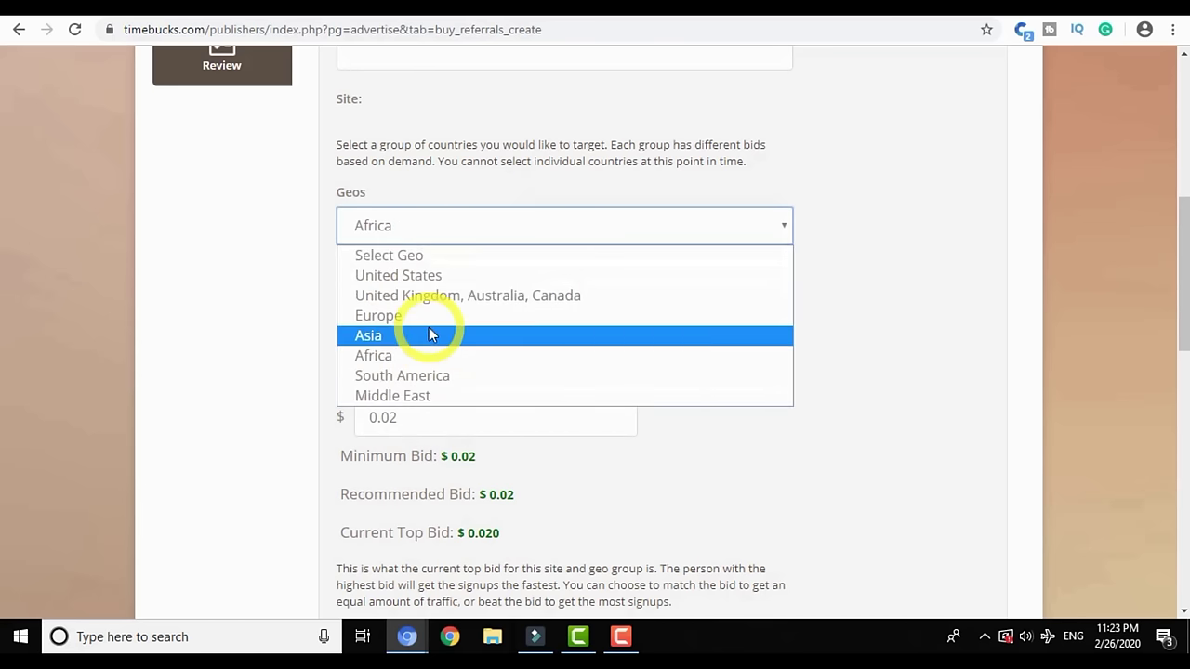
left_click(430, 334)
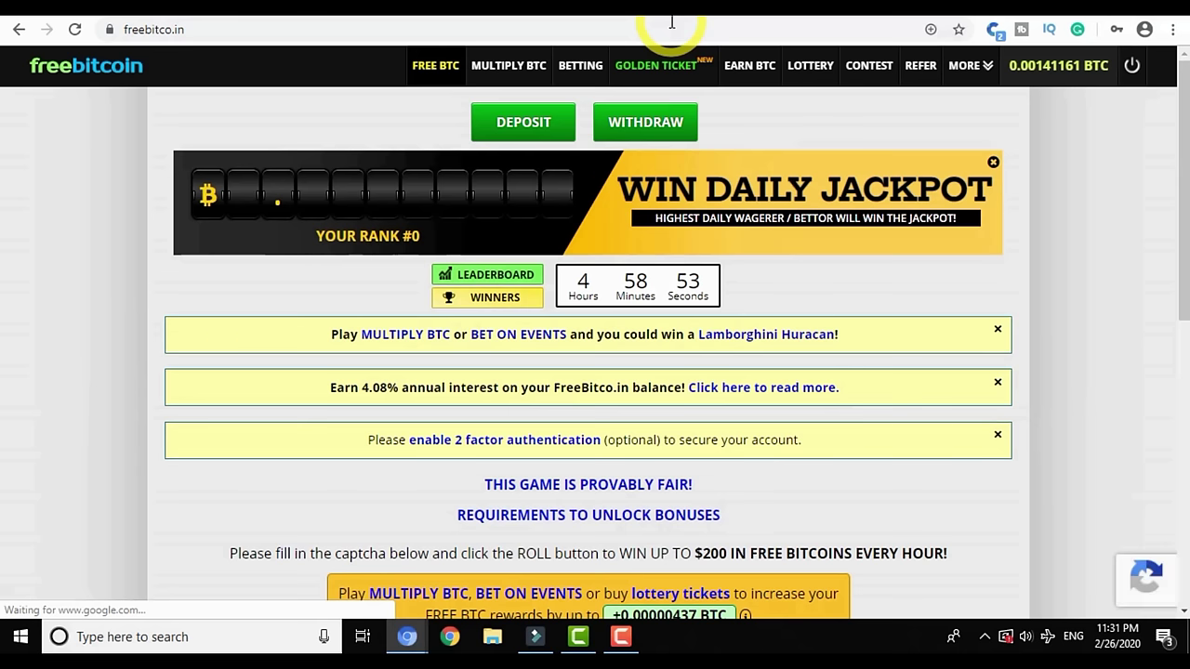
Copy Your Referral URL from FreeBitco.in's REFER page and switch back to TimeBucks
left_click(919, 70)
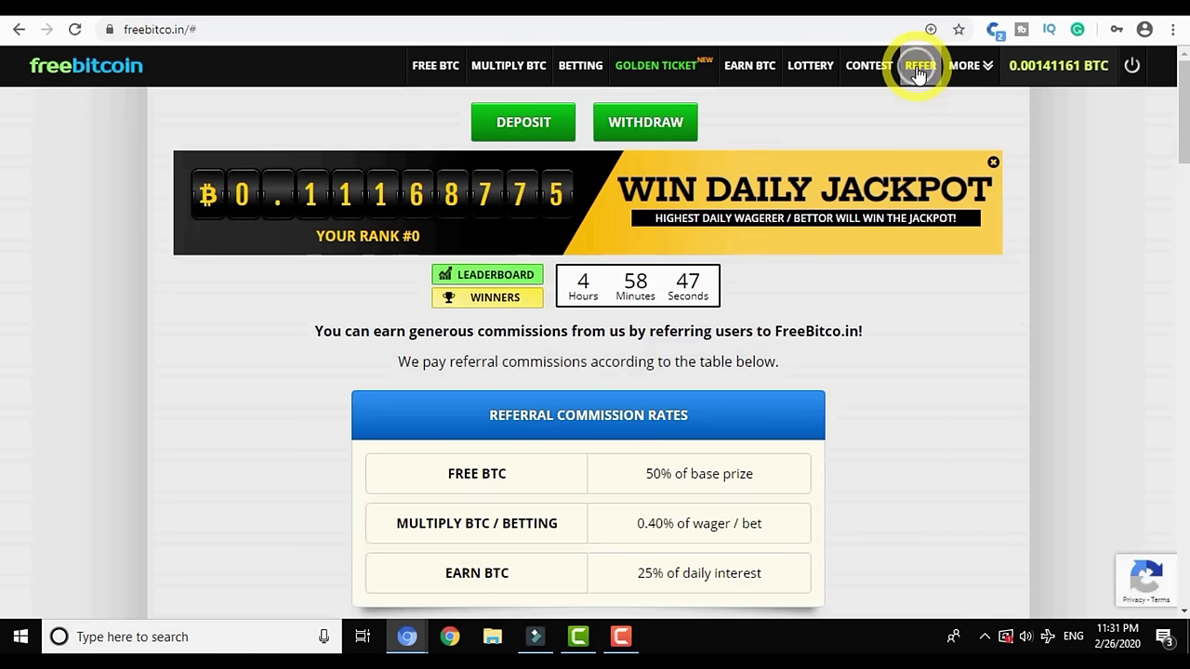
scroll(1180, 176, "down", 2)
scroll(1173, 218, "down", 4)
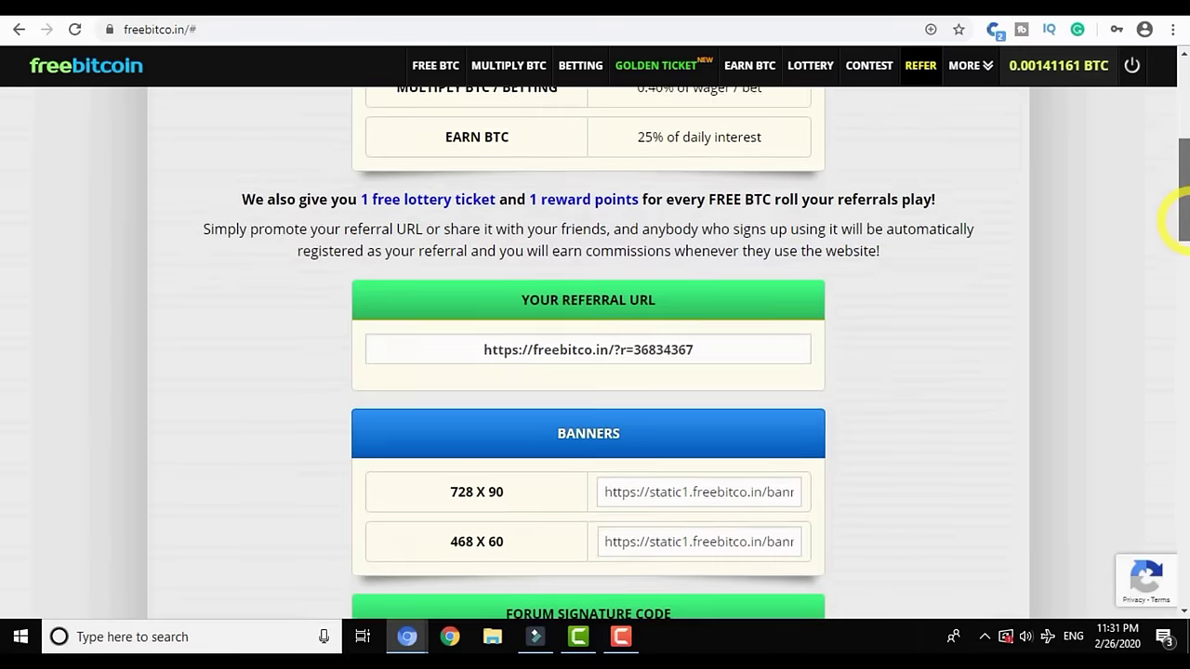
left_click(554, 192)
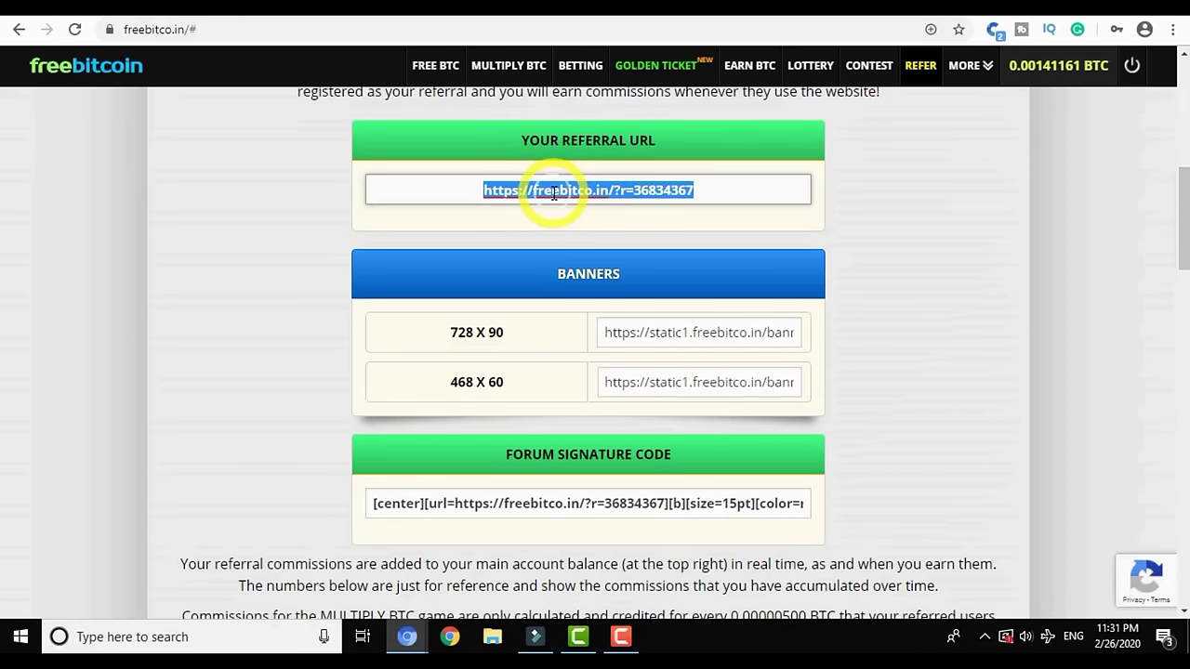
right_click(554, 192)
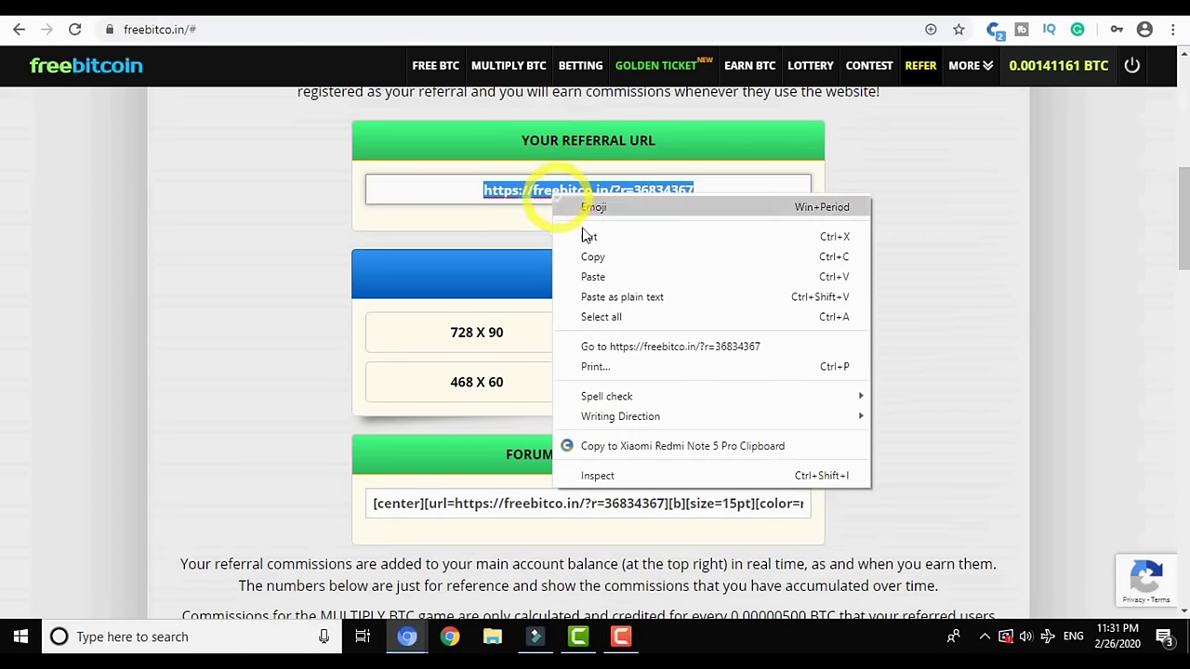
left_click(623, 260)
key("ctrl+Tab")
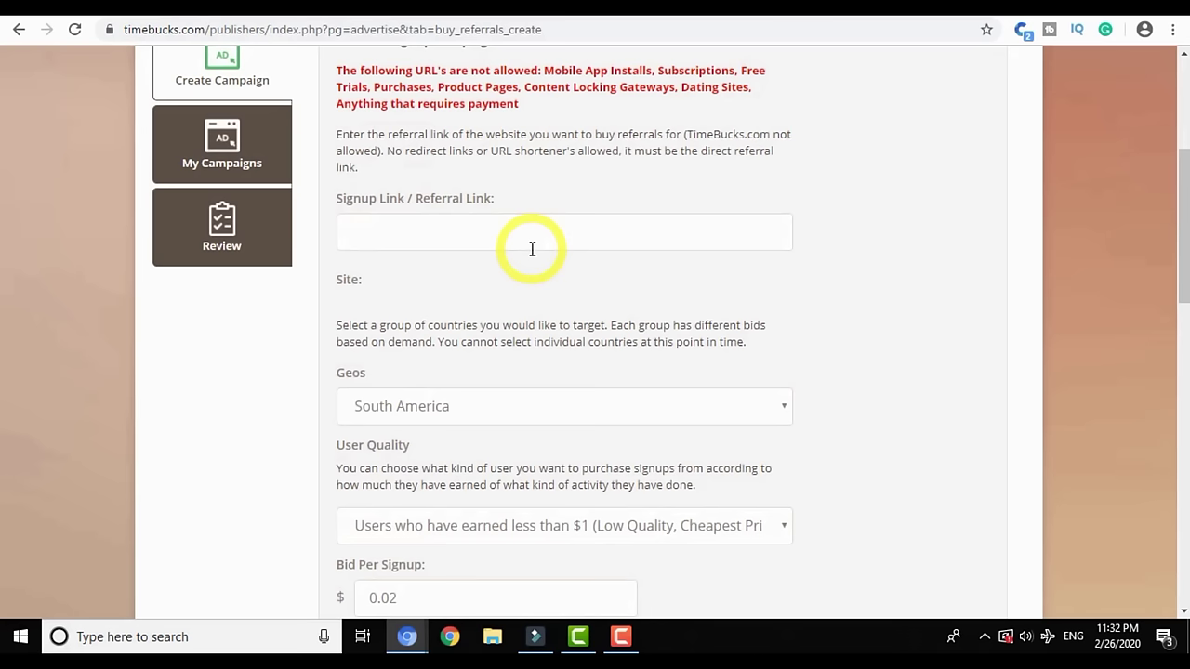
Paste the freebitco.in referral URL into Signup Link, raising the bid to 0.113
key("ctrl+v")
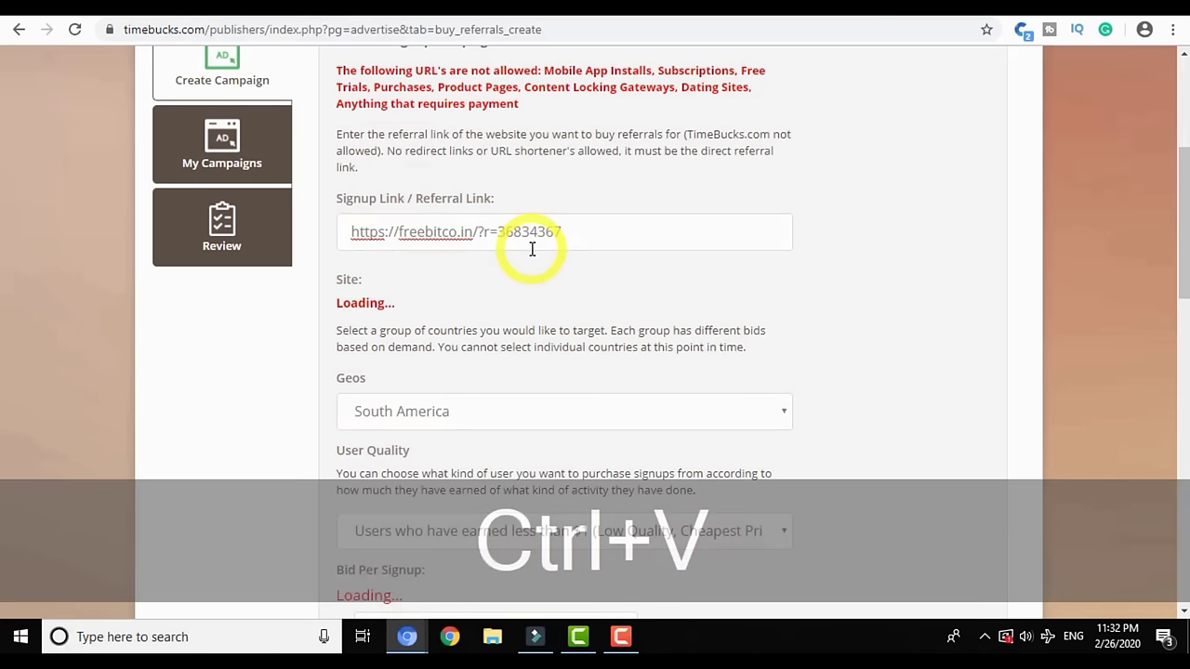
left_click_drag(1178, 288, 1178, 457)
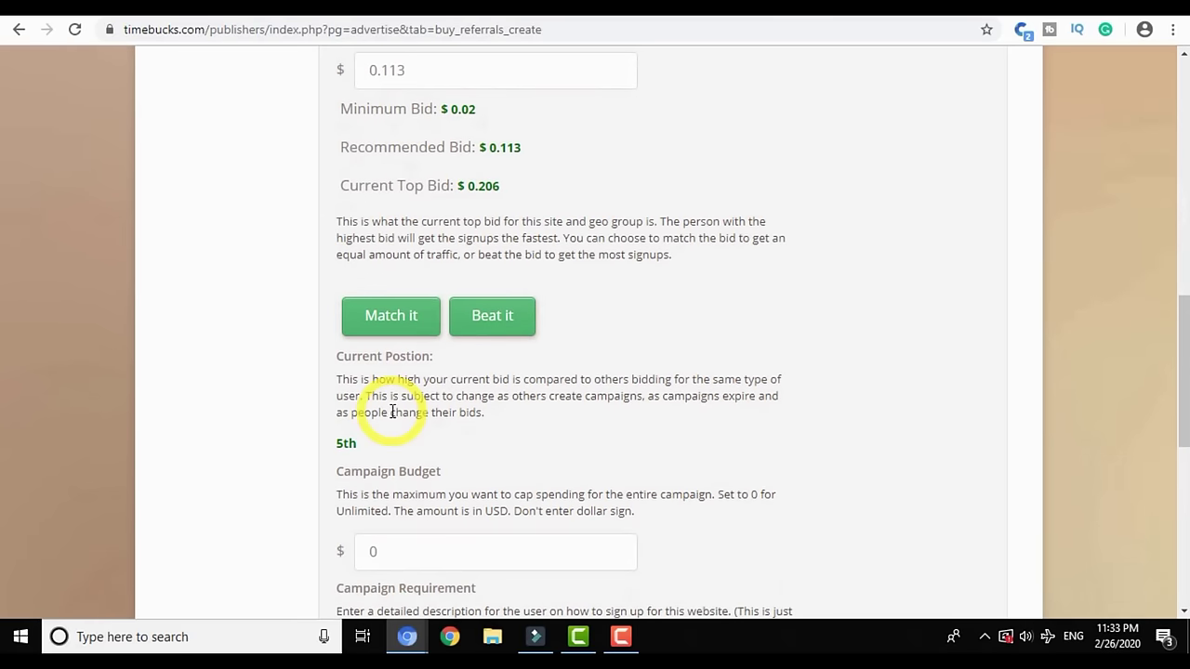
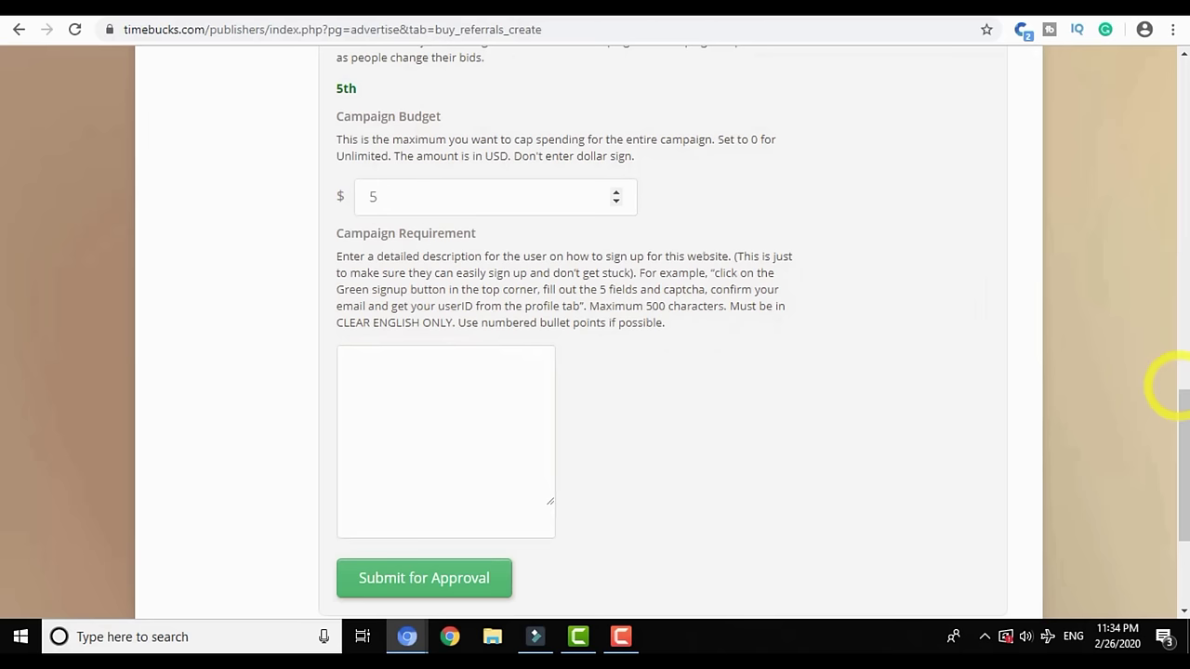
Enter a $5 Campaign Budget on the freebitco.in referral campaign form
left_click(1177, 385)
Copy the freebitco.in referral URL and pick the at-least-one-payout user quality ($0.028 bid)
left_click_drag(1176, 393, 1180, 304)
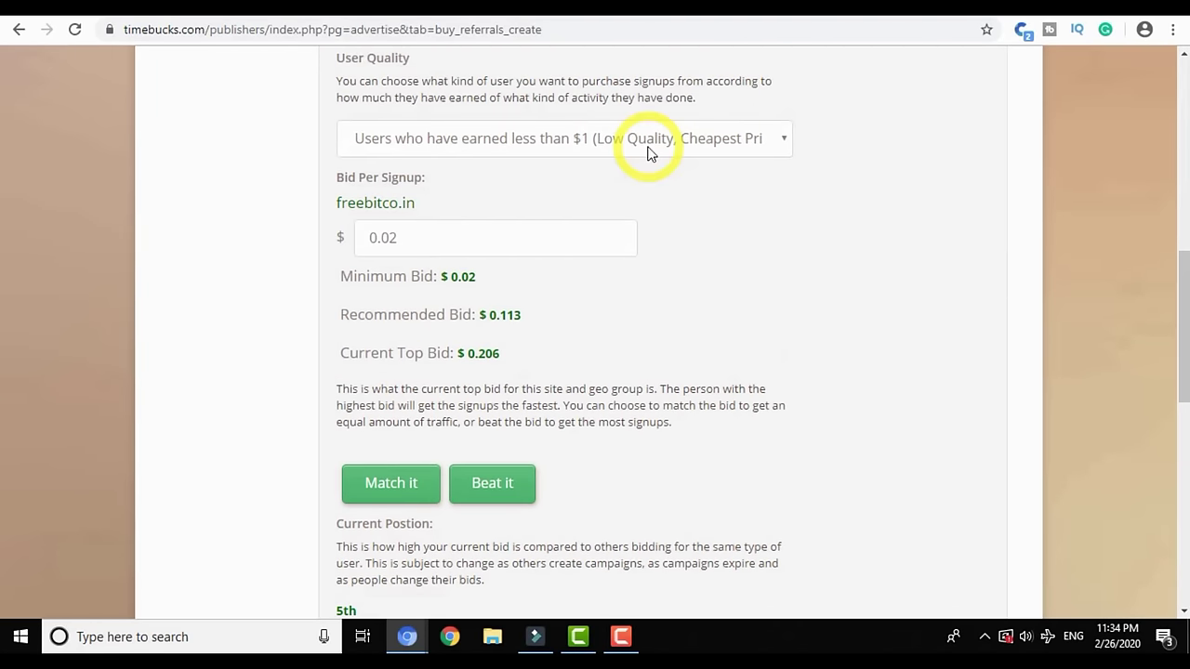
left_click(964, 13)
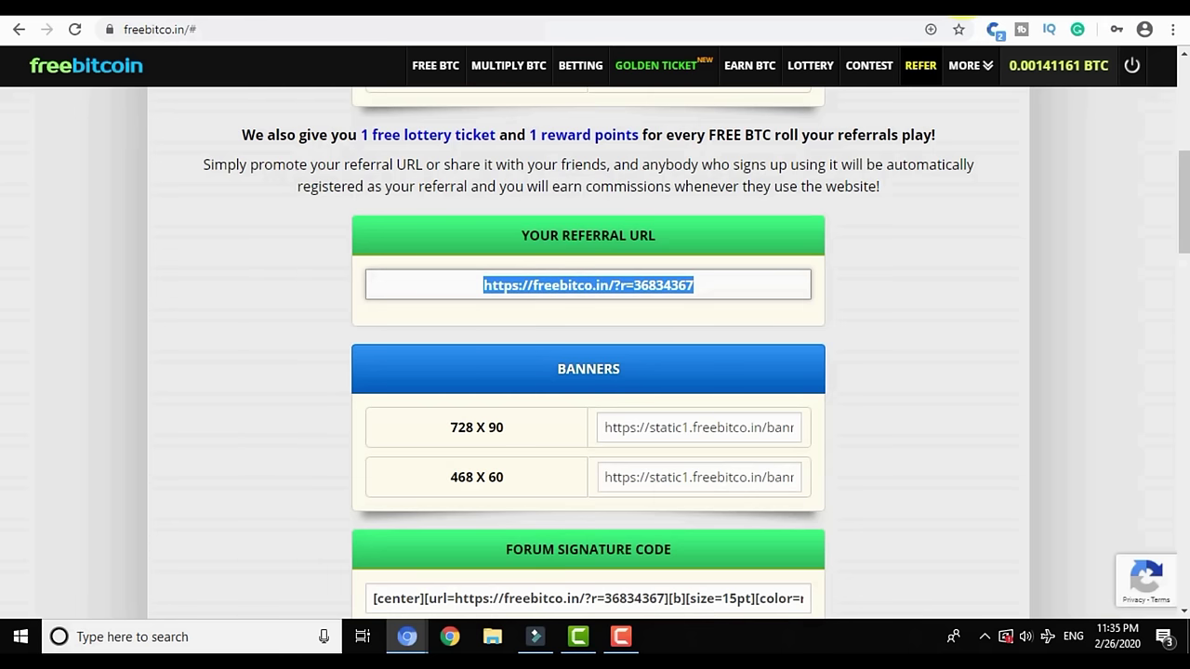
left_click_drag(1178, 154, 1152, 303)
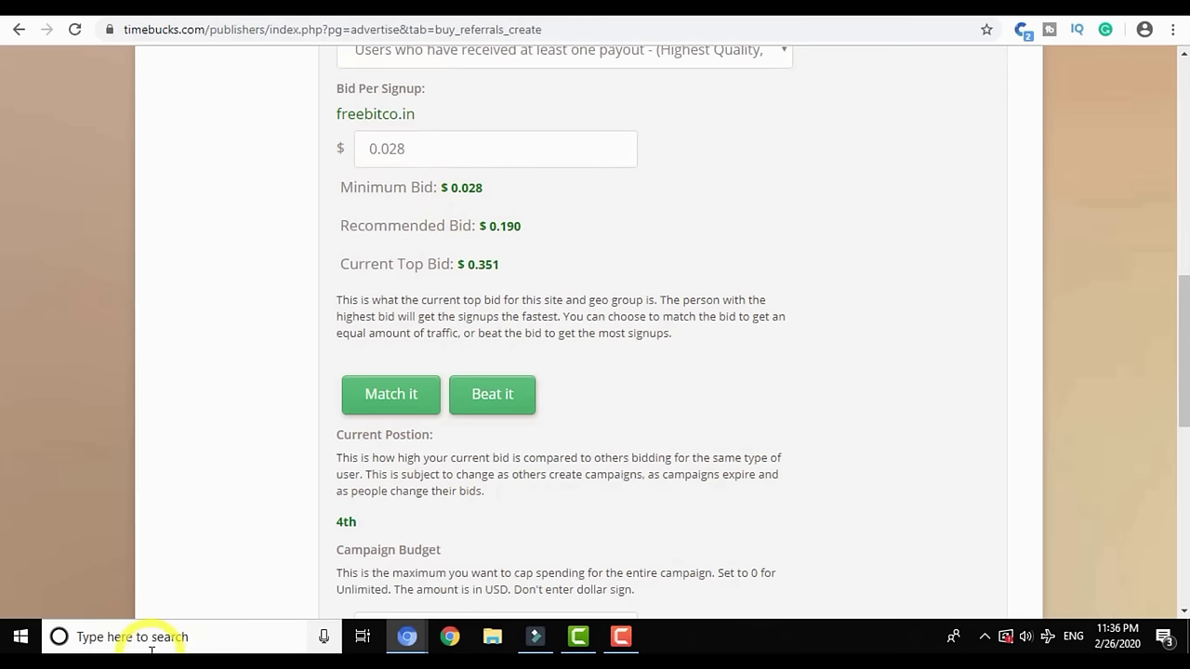
Launch Notepad through a Windows search for 'note'
left_click(152, 648)
type("note")
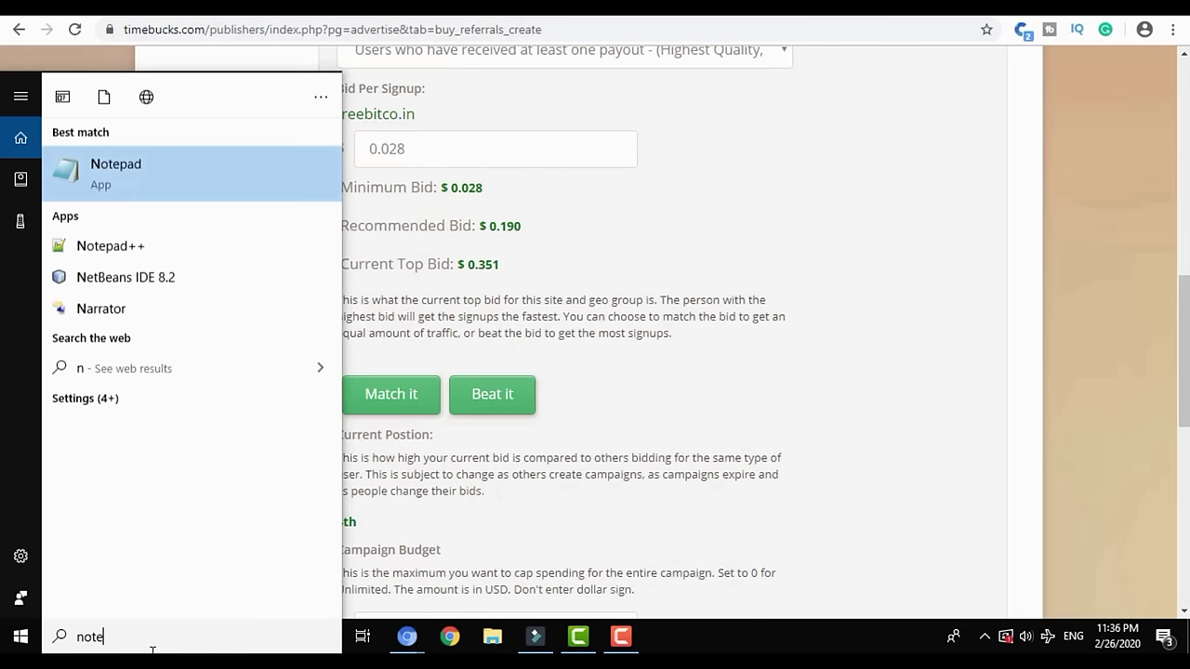
key("Return")
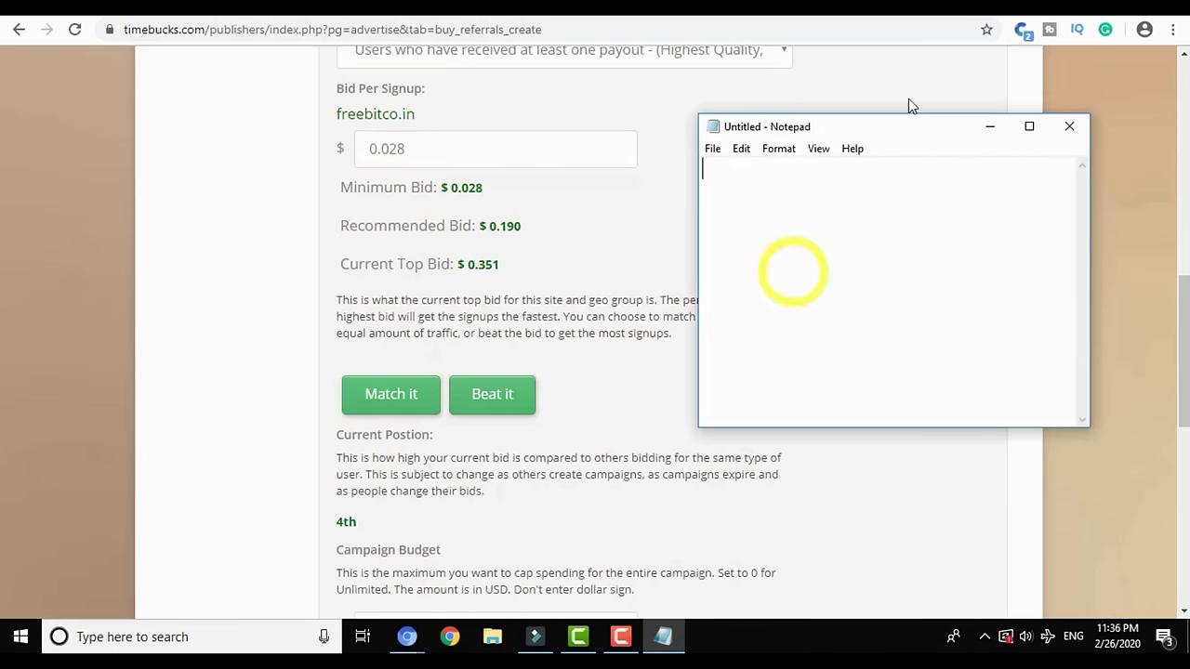
Load the pasted freebitco.in referral link in a new Chrome incognito window
left_click(1171, 30)
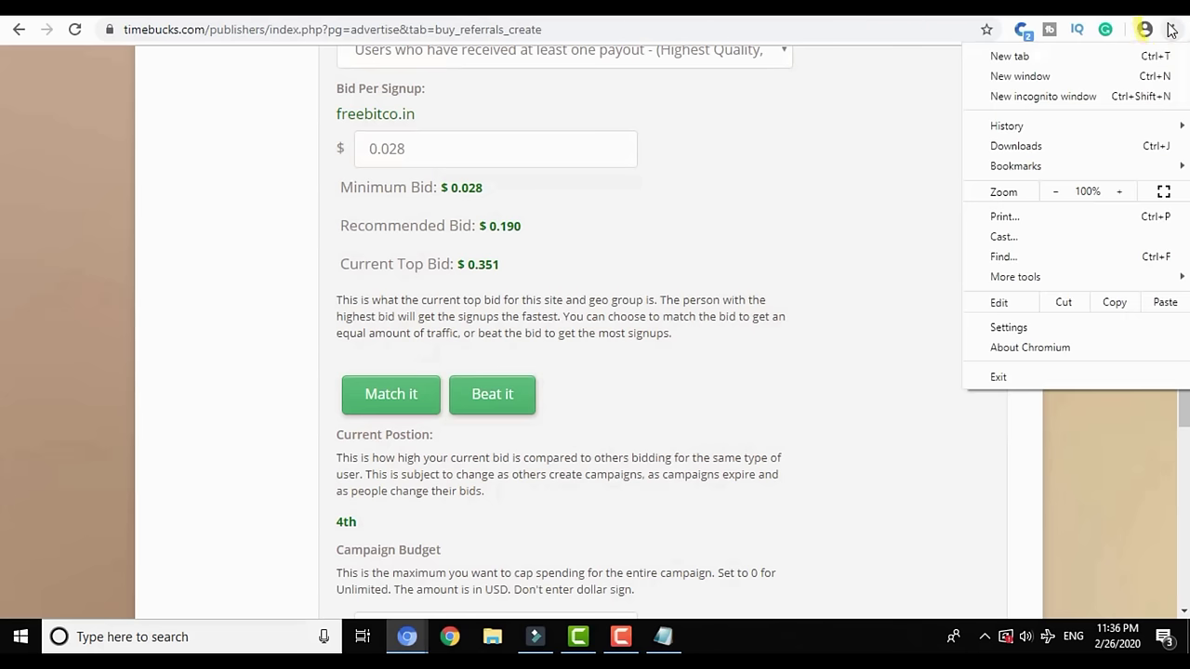
left_click(1118, 94)
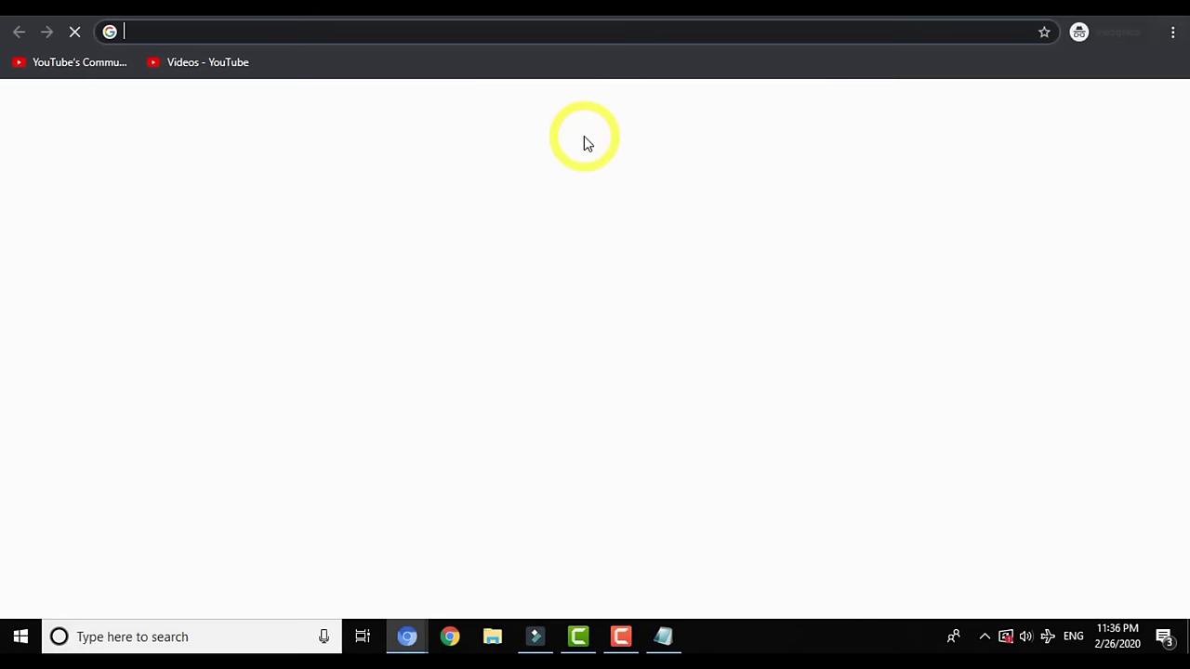
type("https://freebitco.in/?r=36834367")
key("Return")
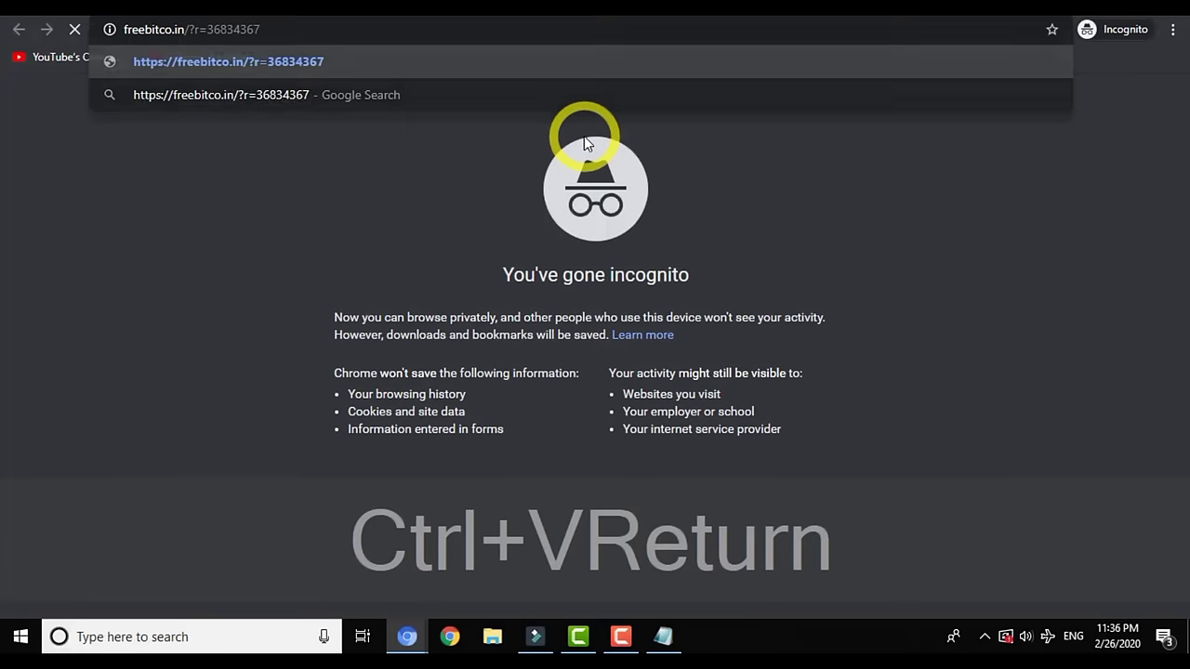
left_click(664, 637)
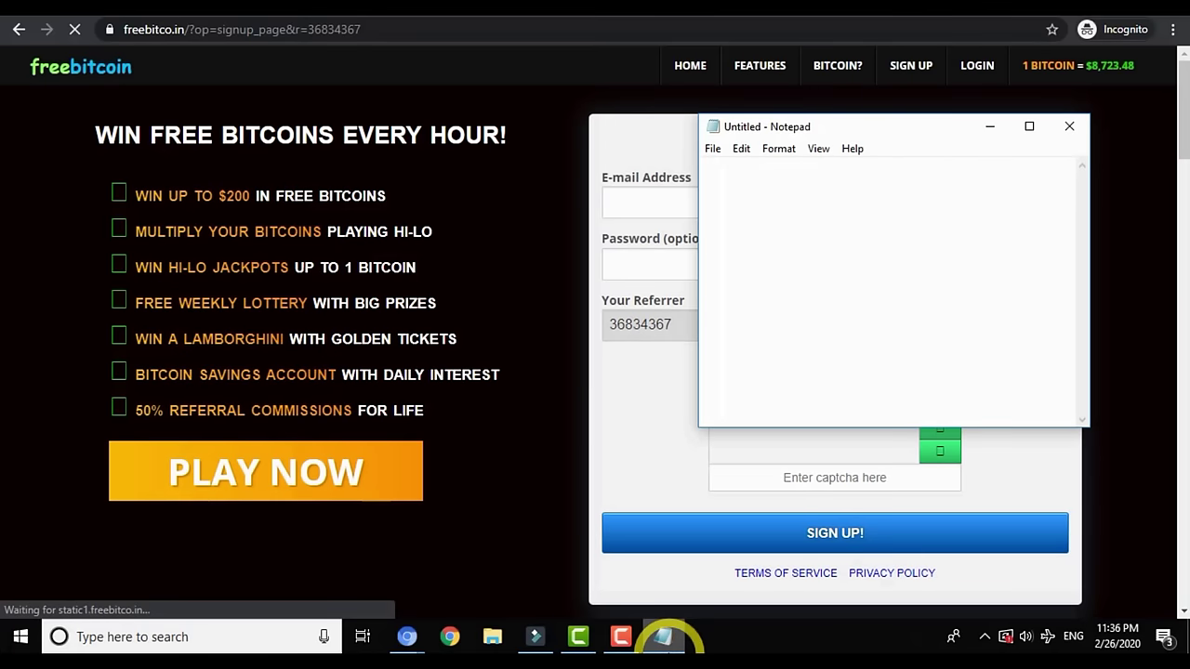
Write '1) Go to the Link' in Notepad and enter captcha 'rfnrUa' on the sign-up form
type("1) Go ")
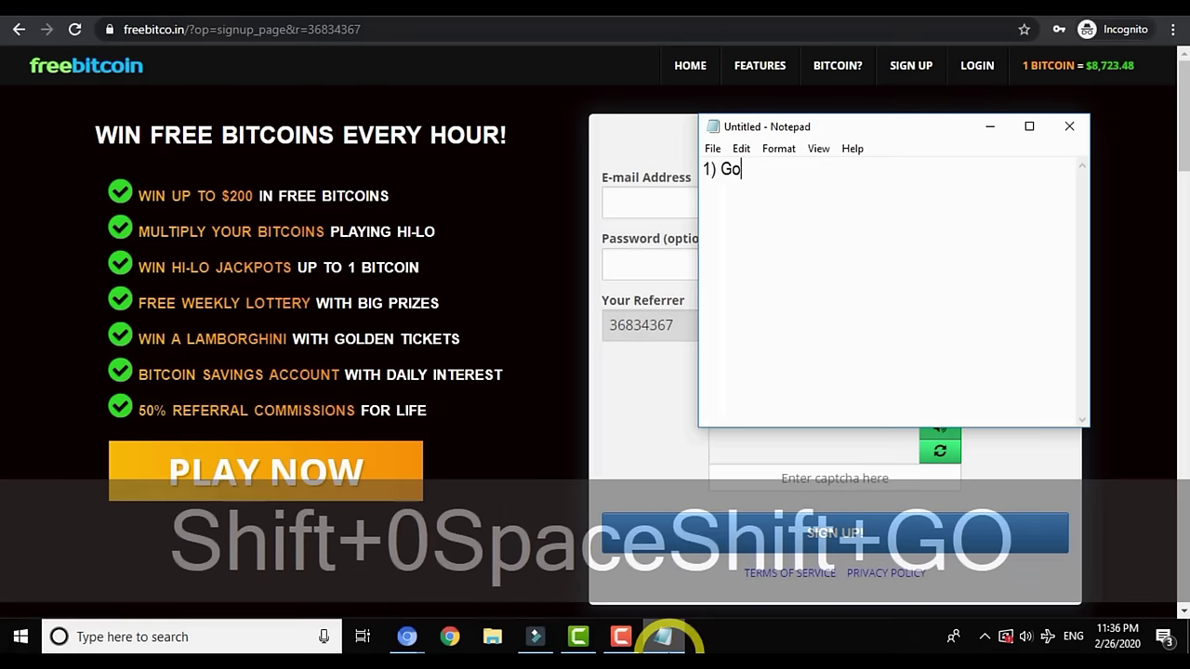
type("to t")
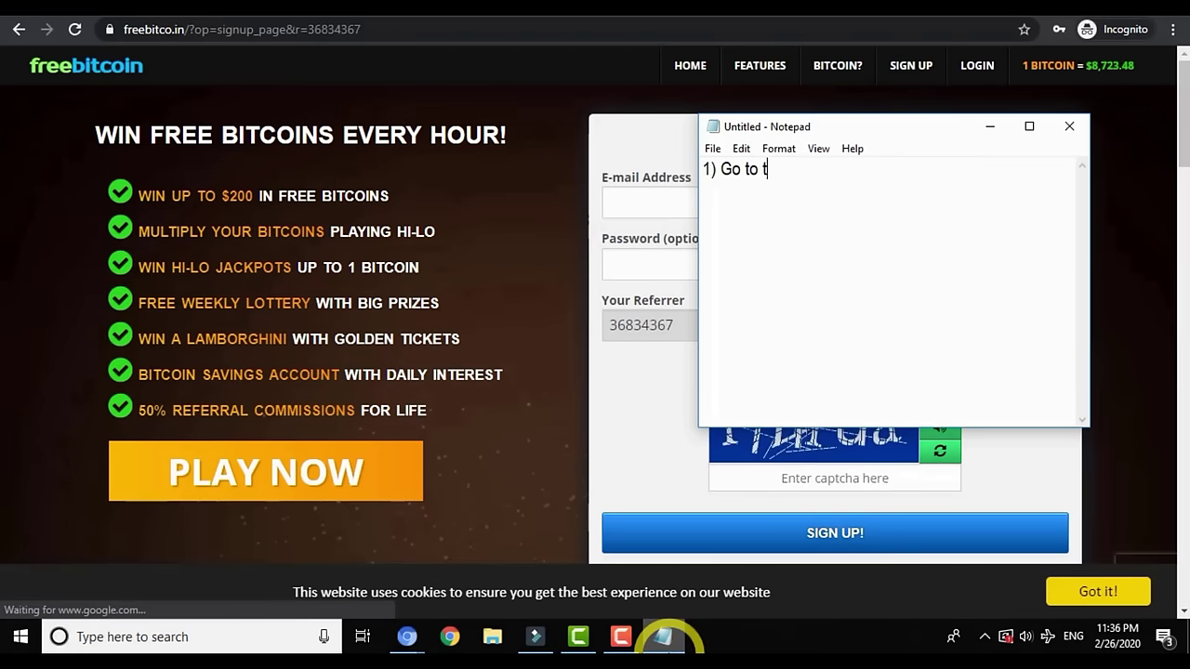
type("he Link ")
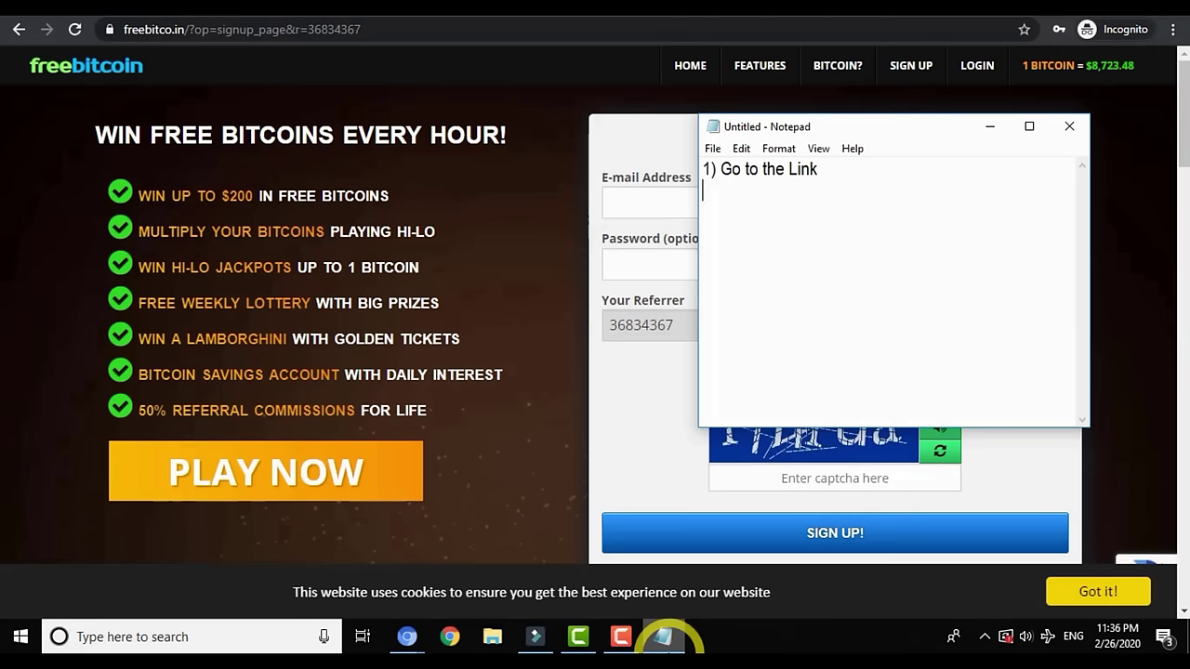
type("2)")
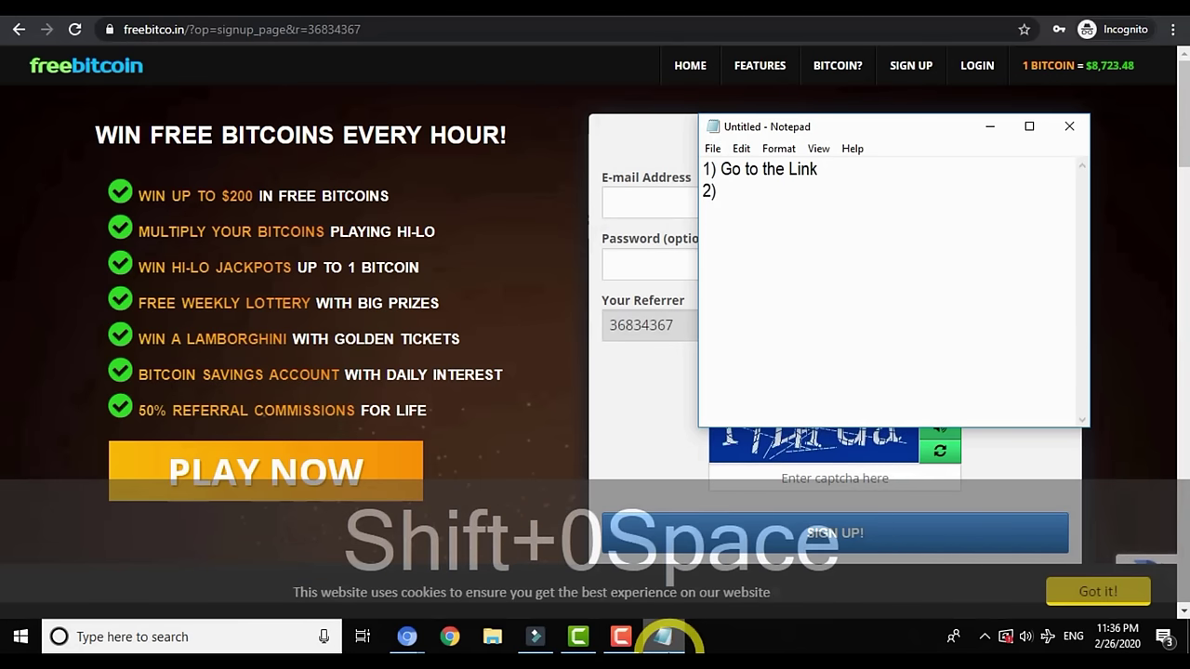
left_click(661, 178)
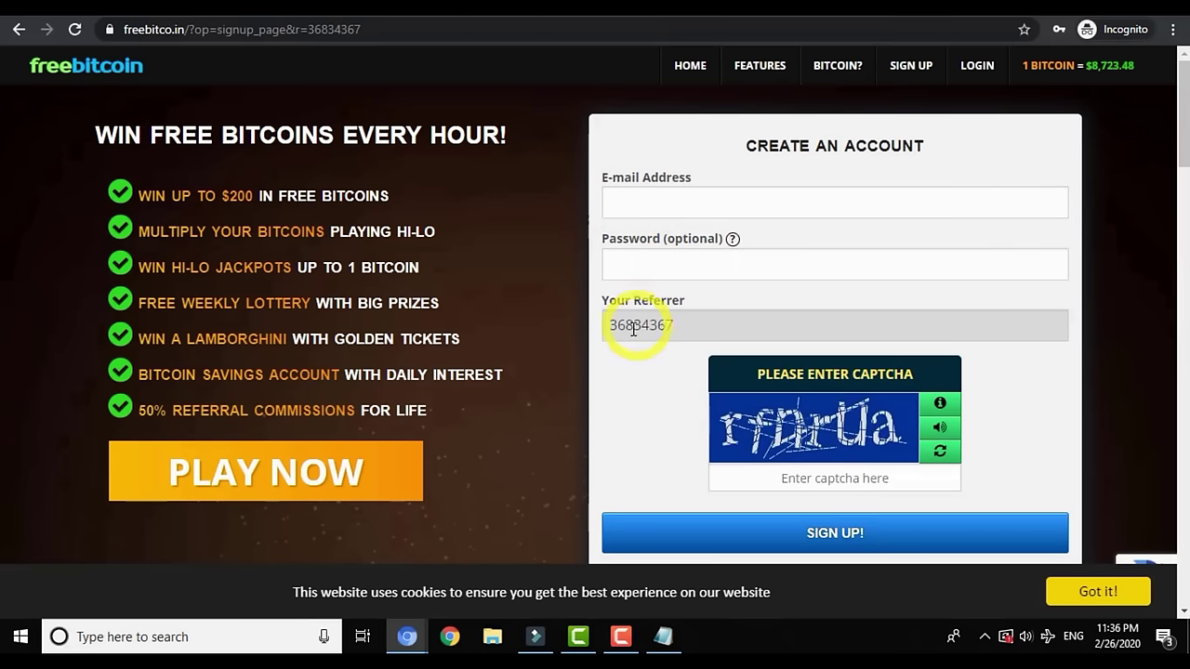
left_click(768, 472)
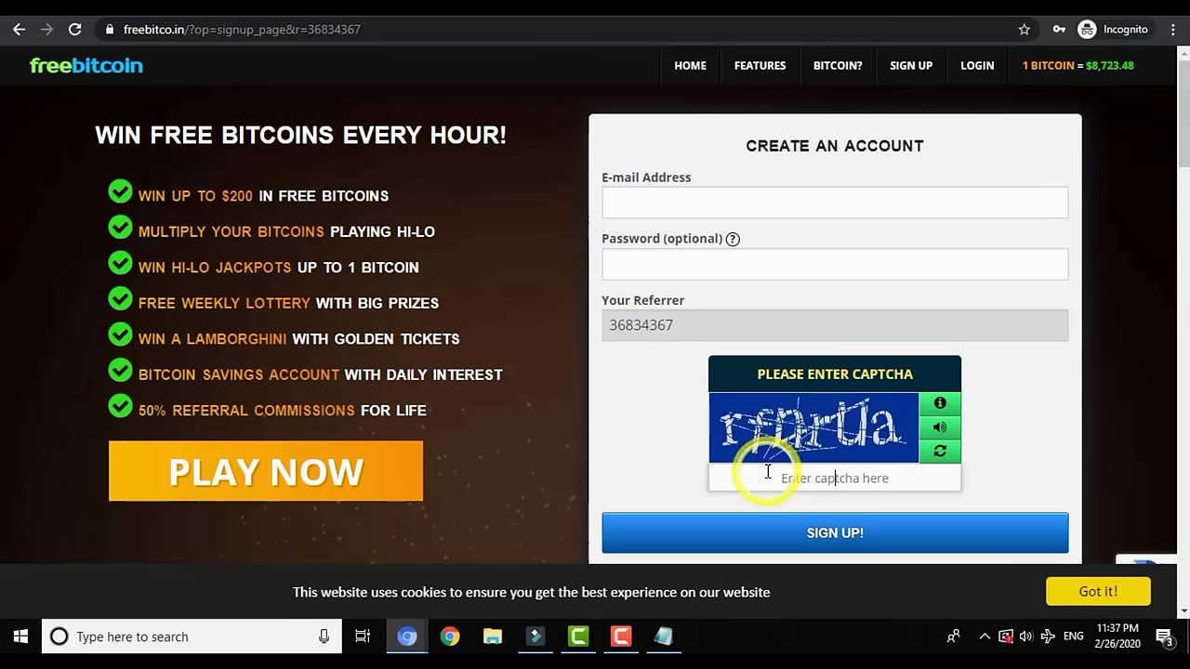
type("rfnr")
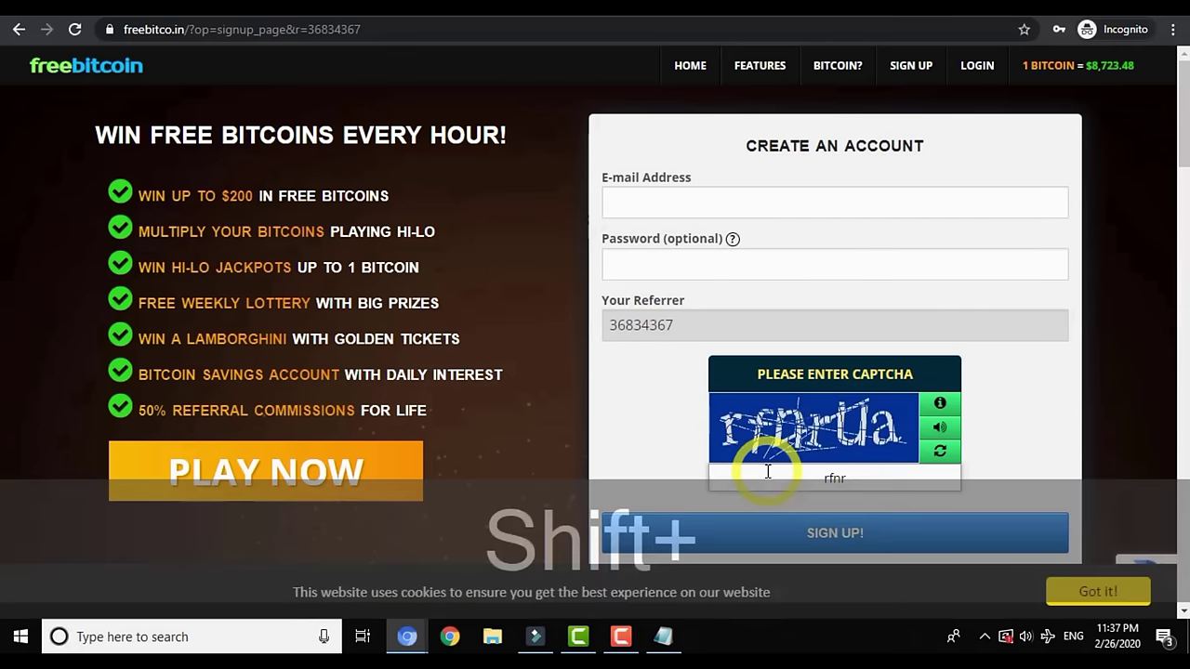
type("Ua")
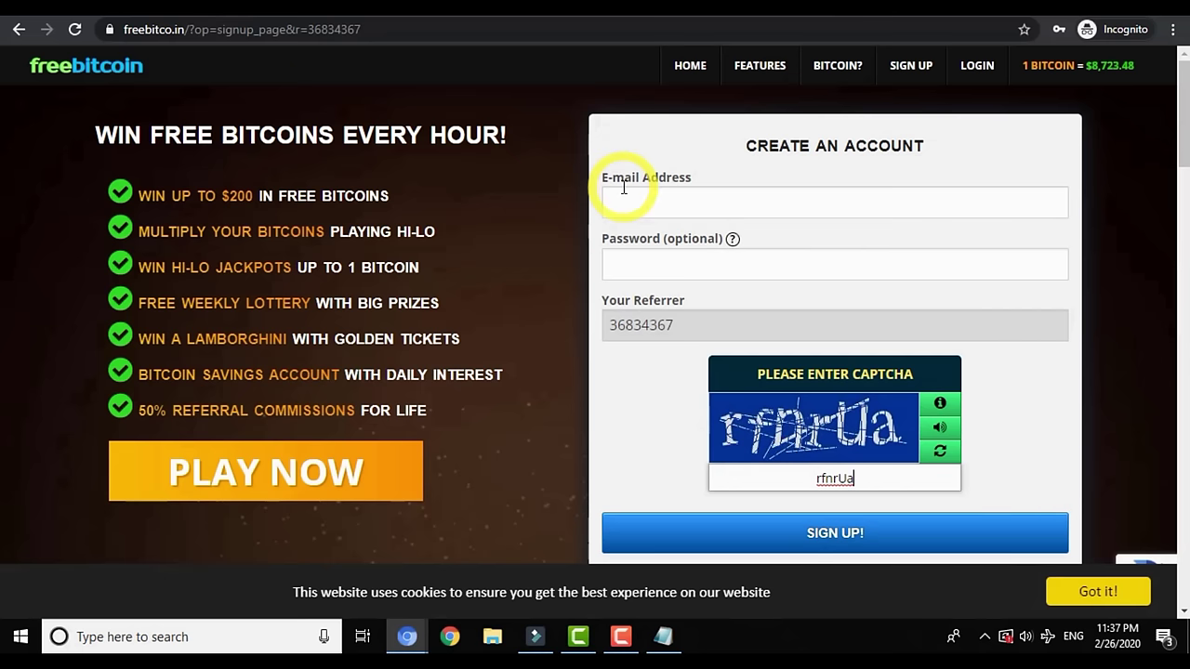
Add '2) Enter your Email id & choose any password.' and start line 3 in Notepad
left_click(663, 637)
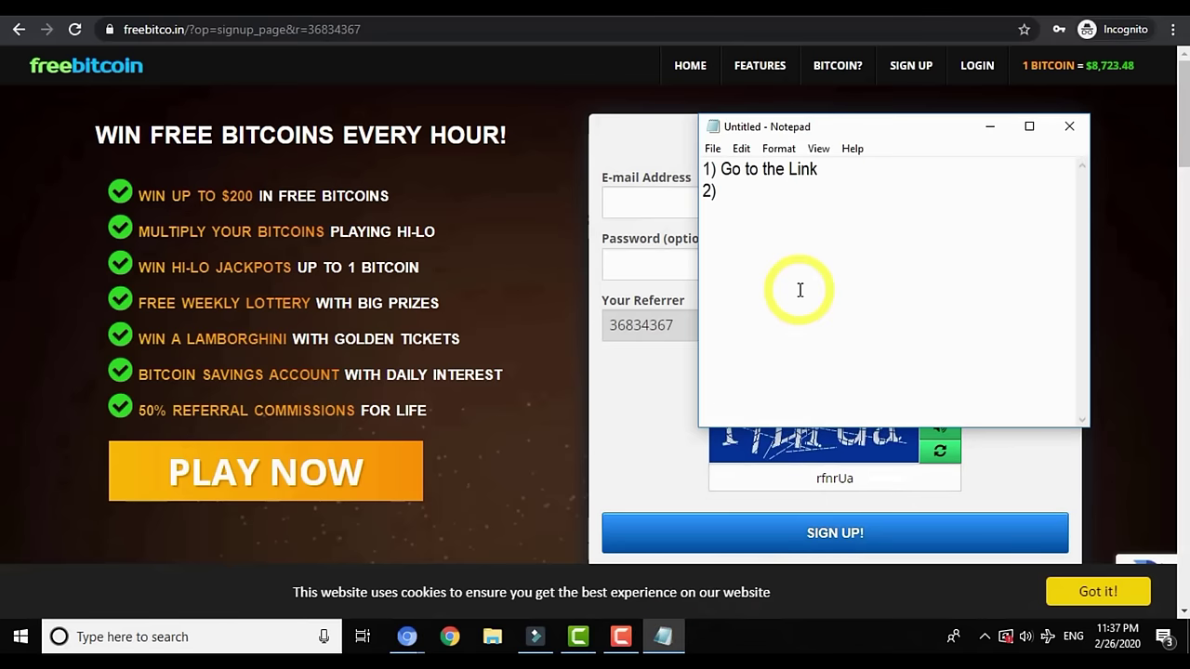
type("Enter your Email id & choose any password.")
key("Return")
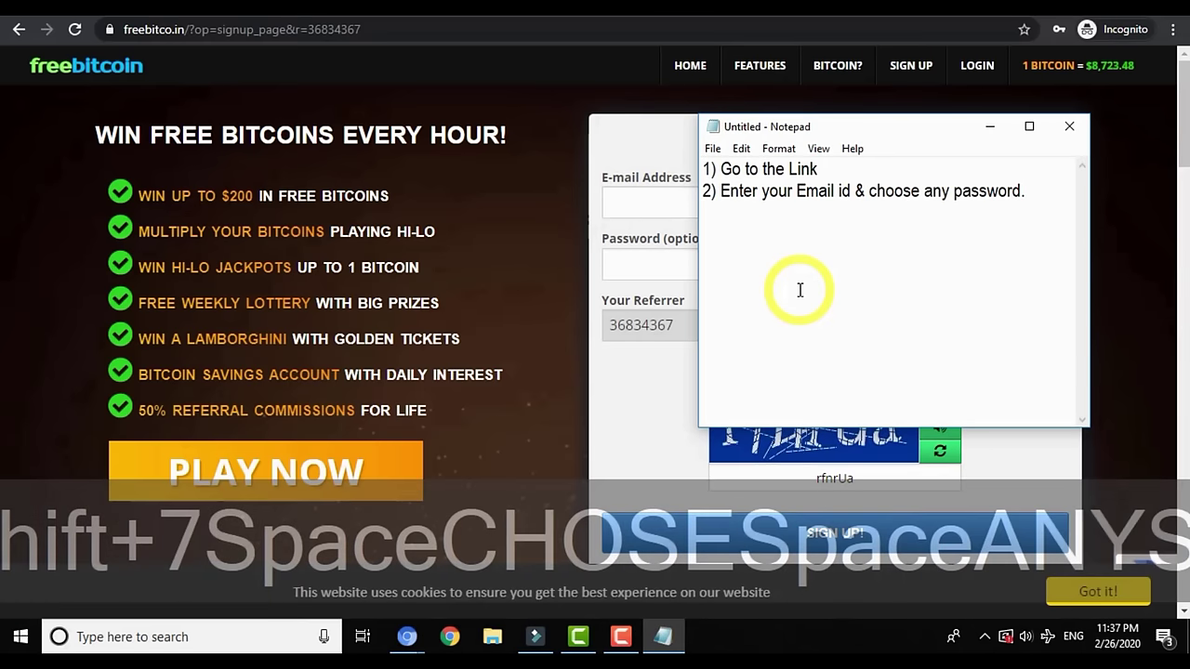
type("3)")
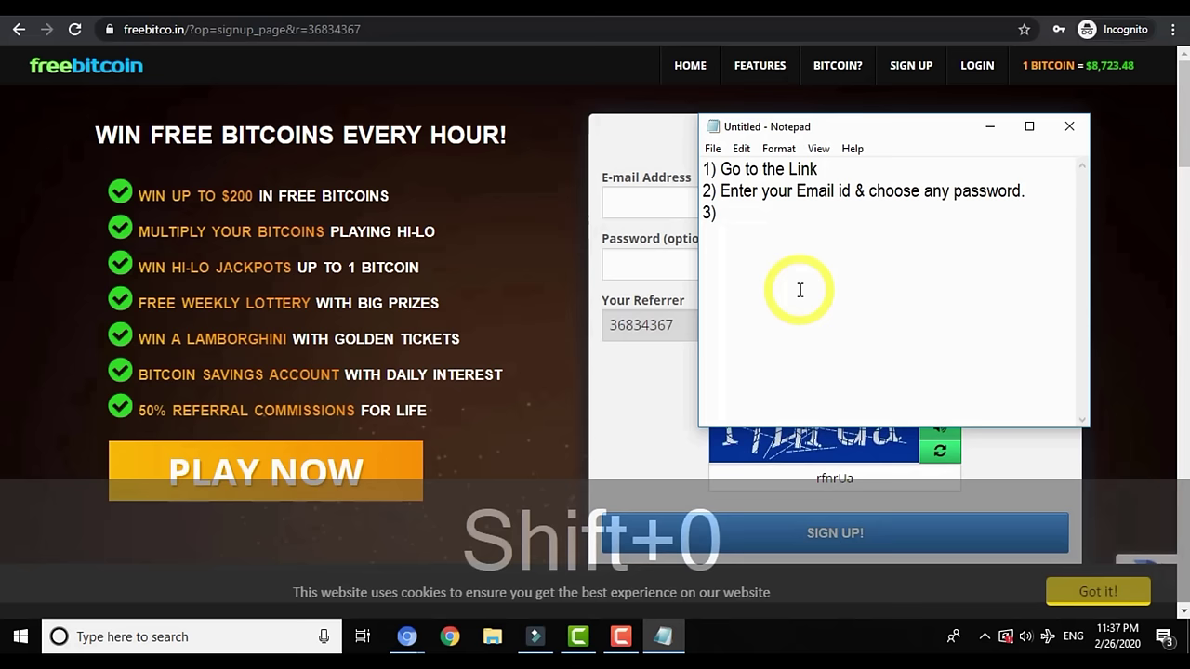
Fill in an e-mail address and submit the freebitco.in sign-up form
left_click(652, 206)
type("gdgd")
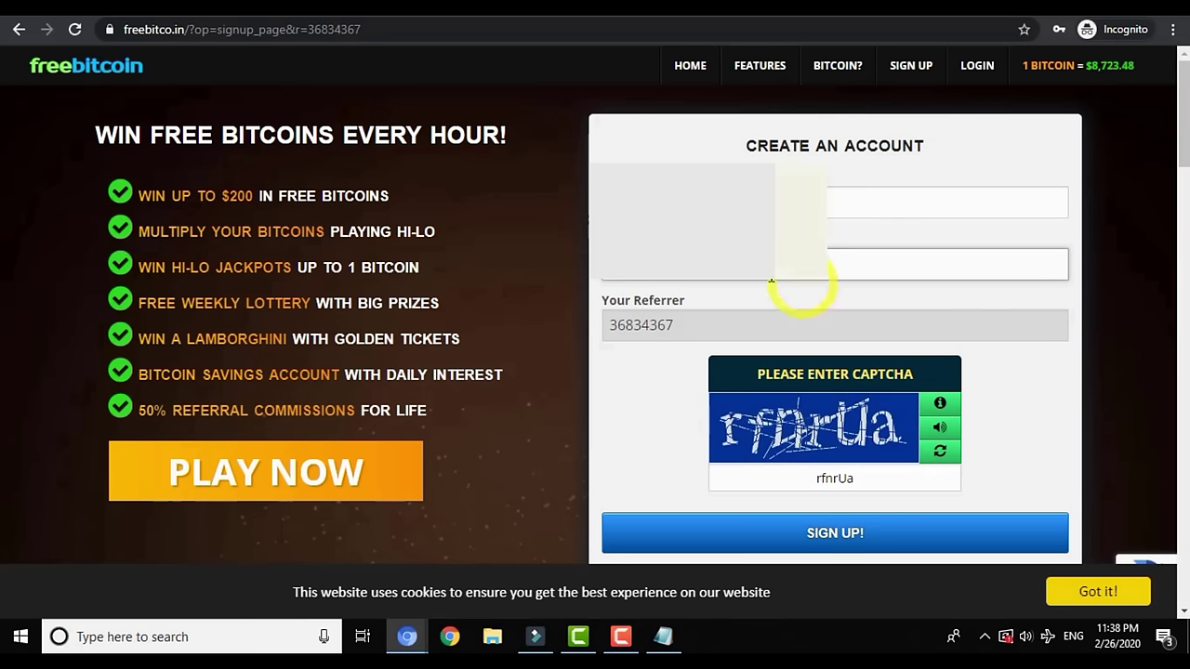
left_click(829, 548)
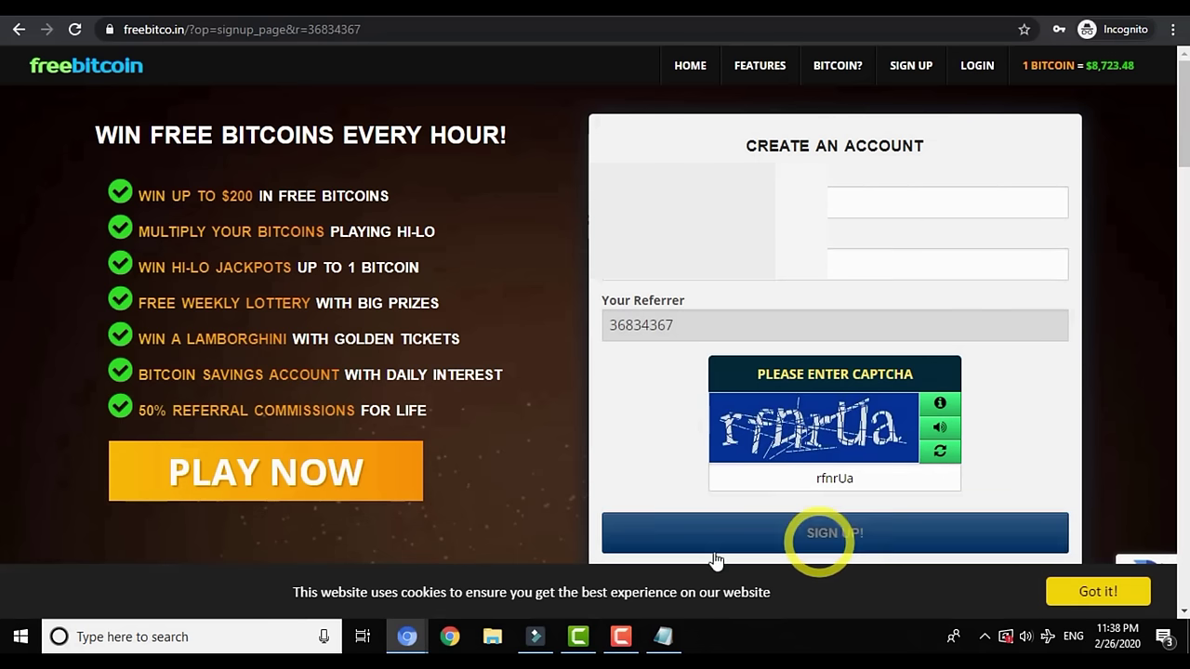
left_click(662, 636)
left_click(930, 224)
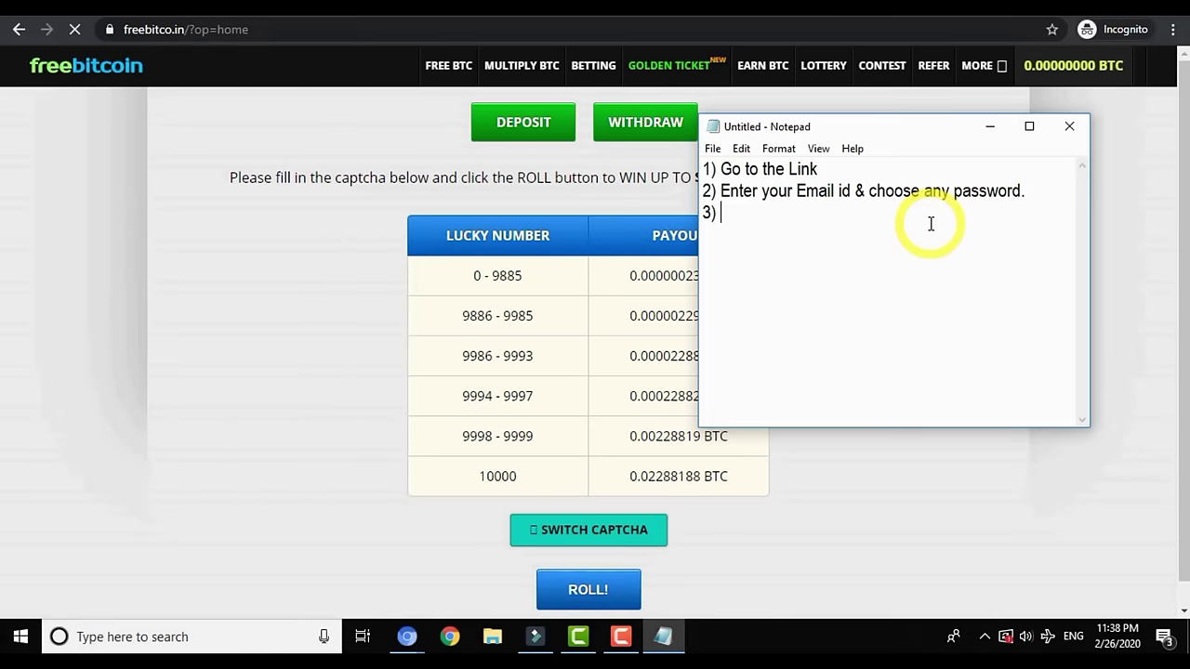
Finish step 3 as 'Click Signup' and dismiss the browser notification prompt
type("Click Sig")
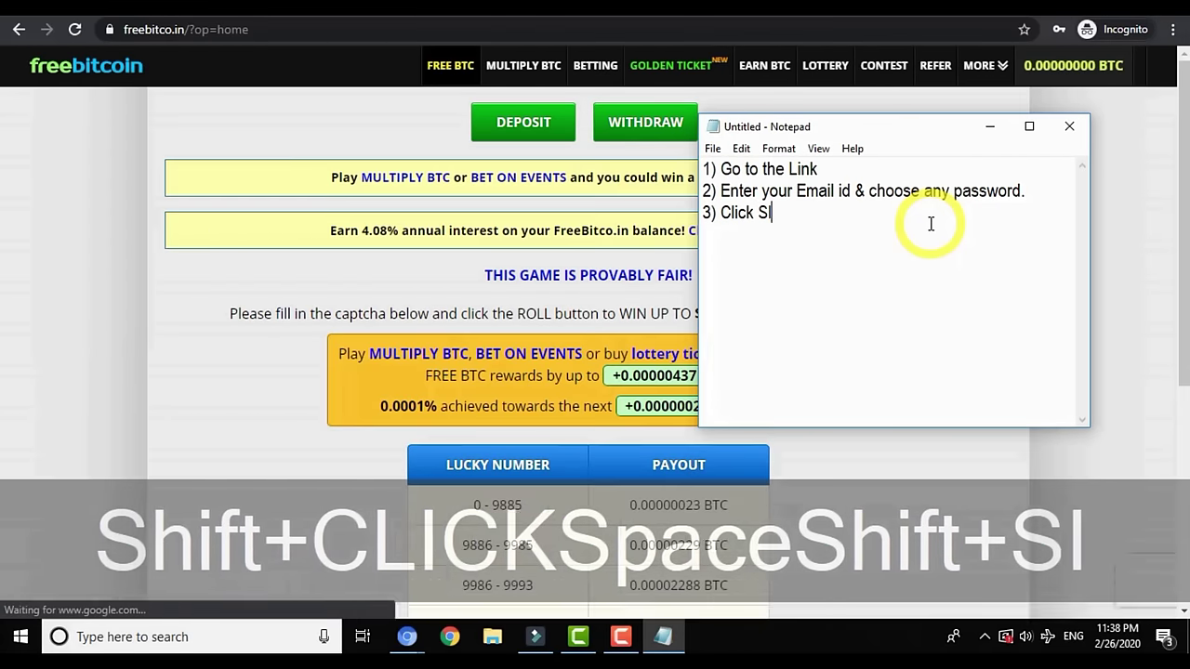
key("BackSpace")
key("BackSpace")
type("ignup")
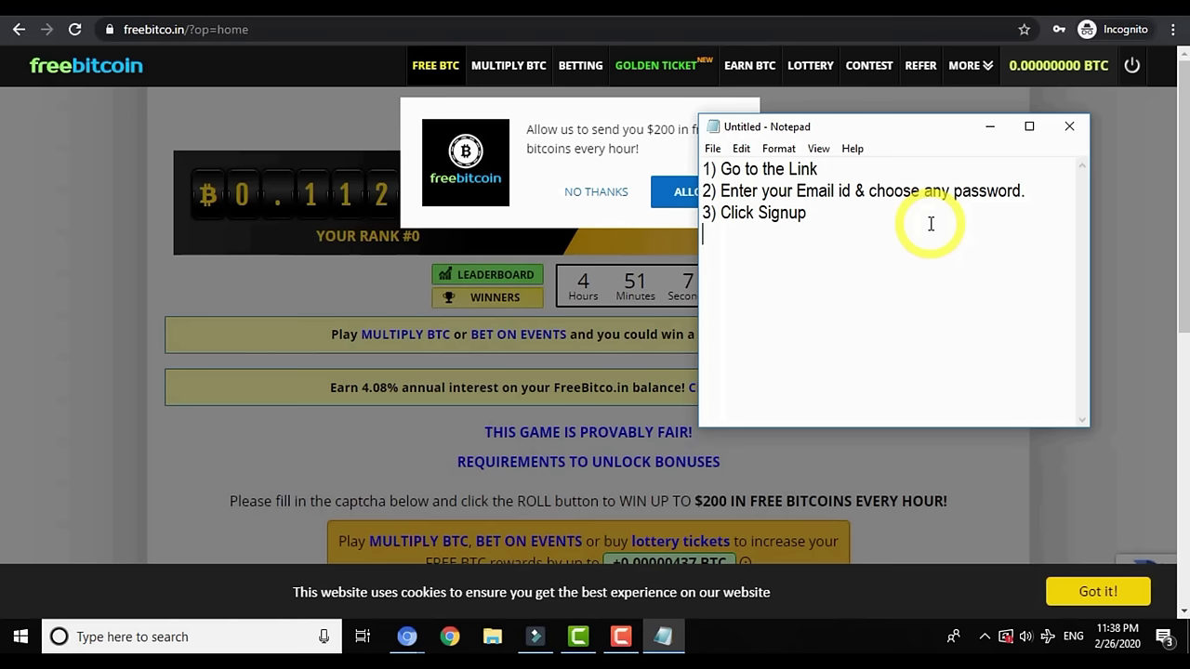
left_click(595, 191)
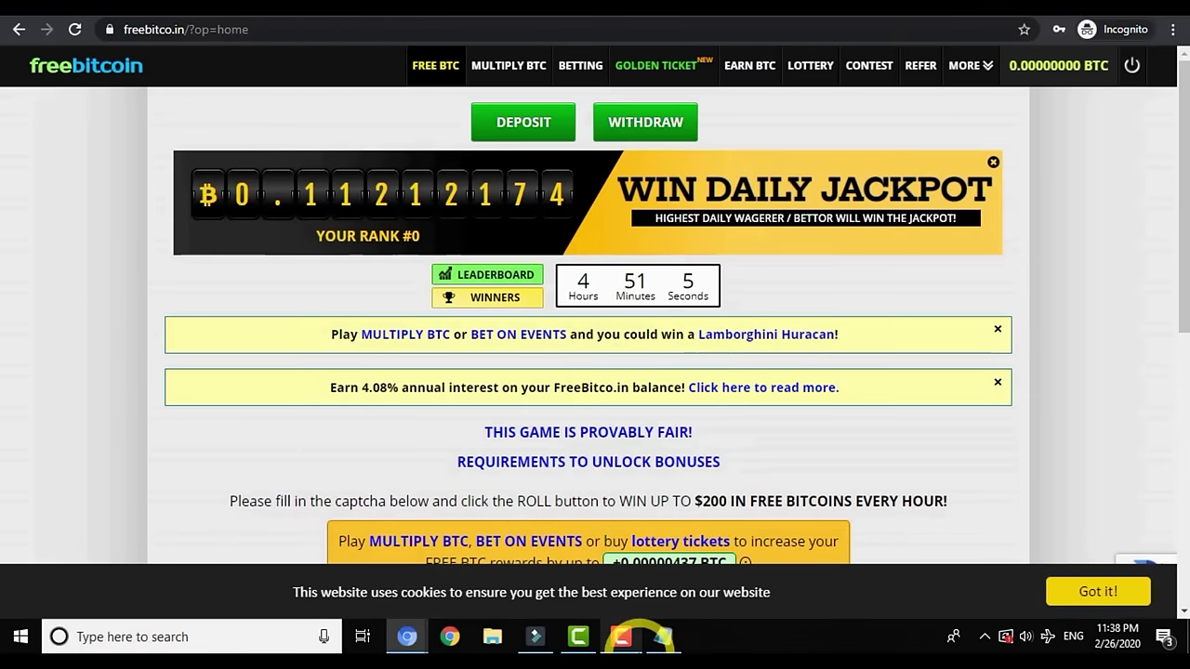
Add step 4 'Take screenshot of the dash…', screenshot the dashboard, and open freebitco.in Profile
left_click(662, 636)
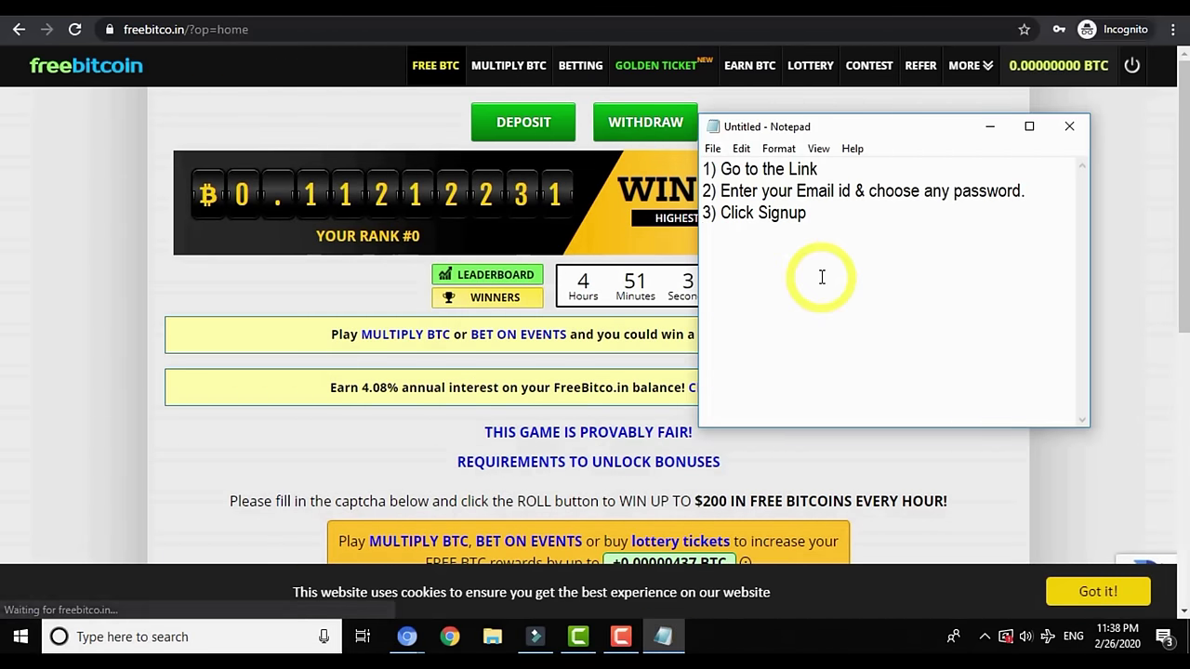
key("Return")
type("4) Take sc")
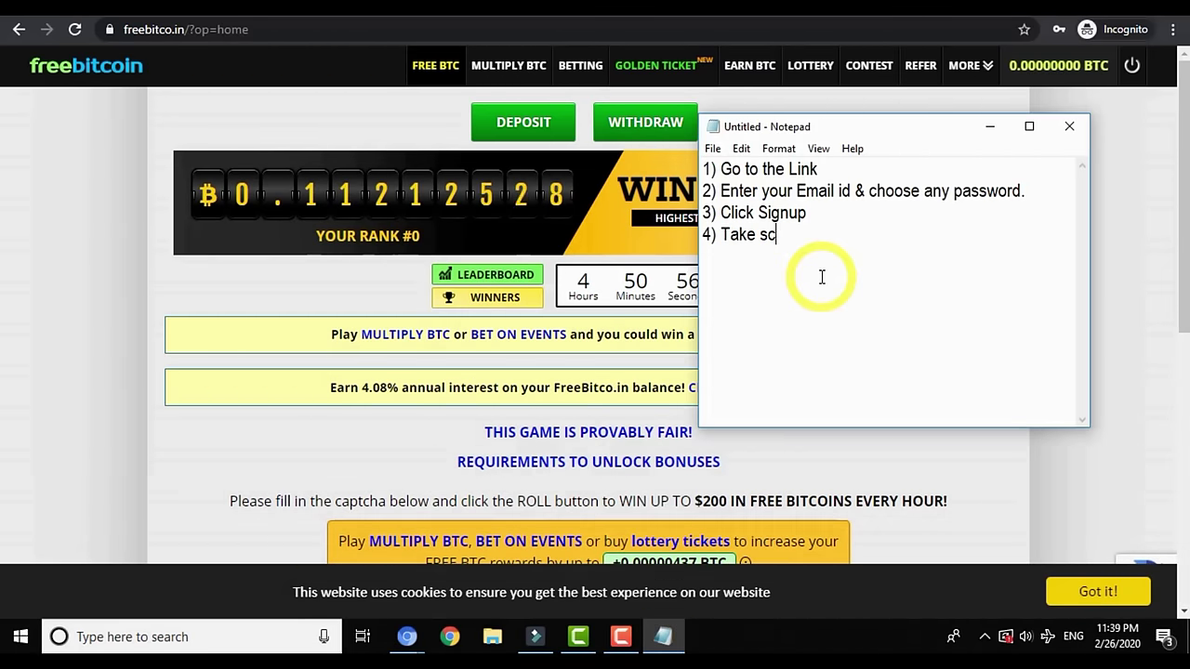
type("reenshot of the dashboard")
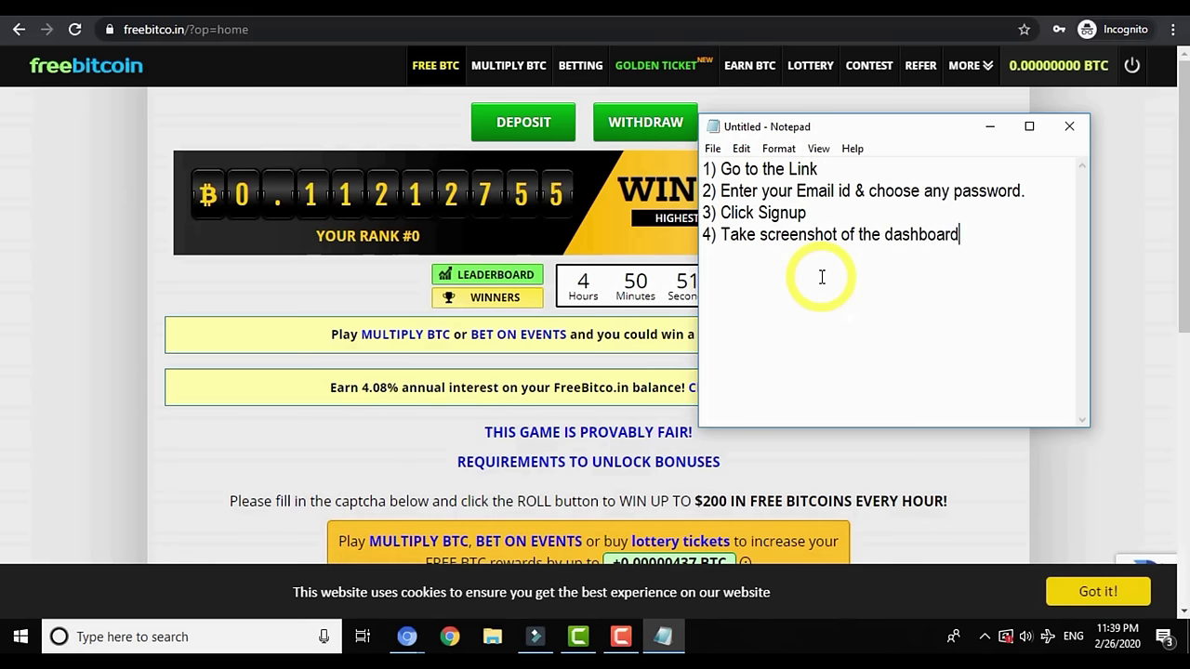
left_click(671, 261)
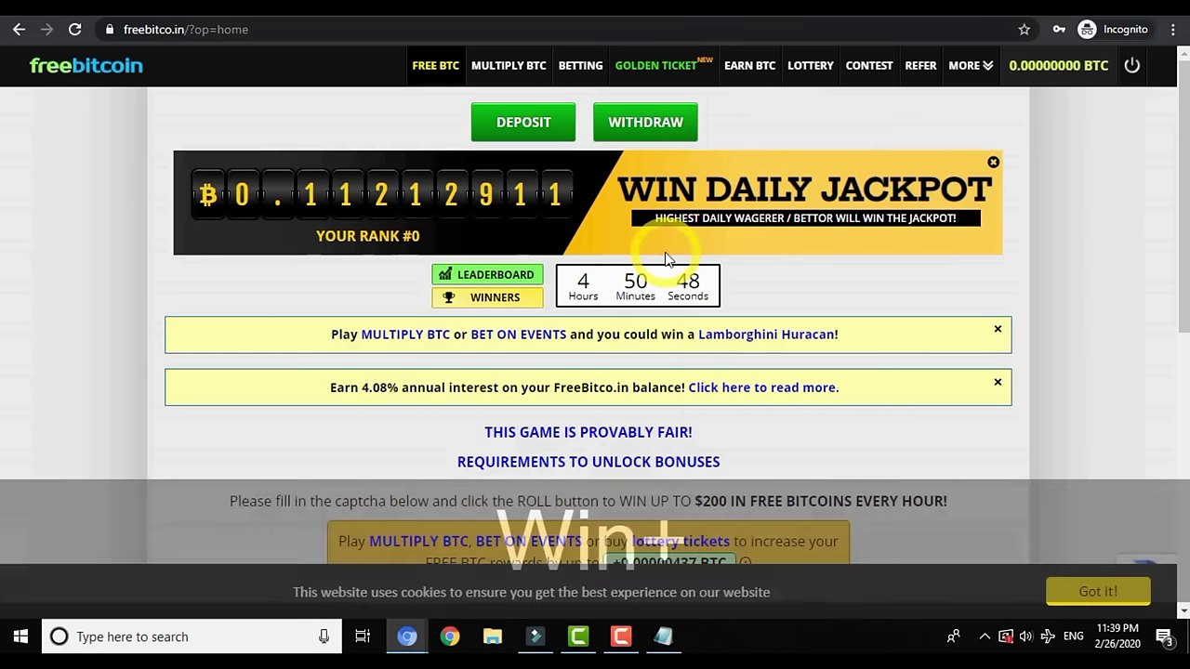
key("super+Print")
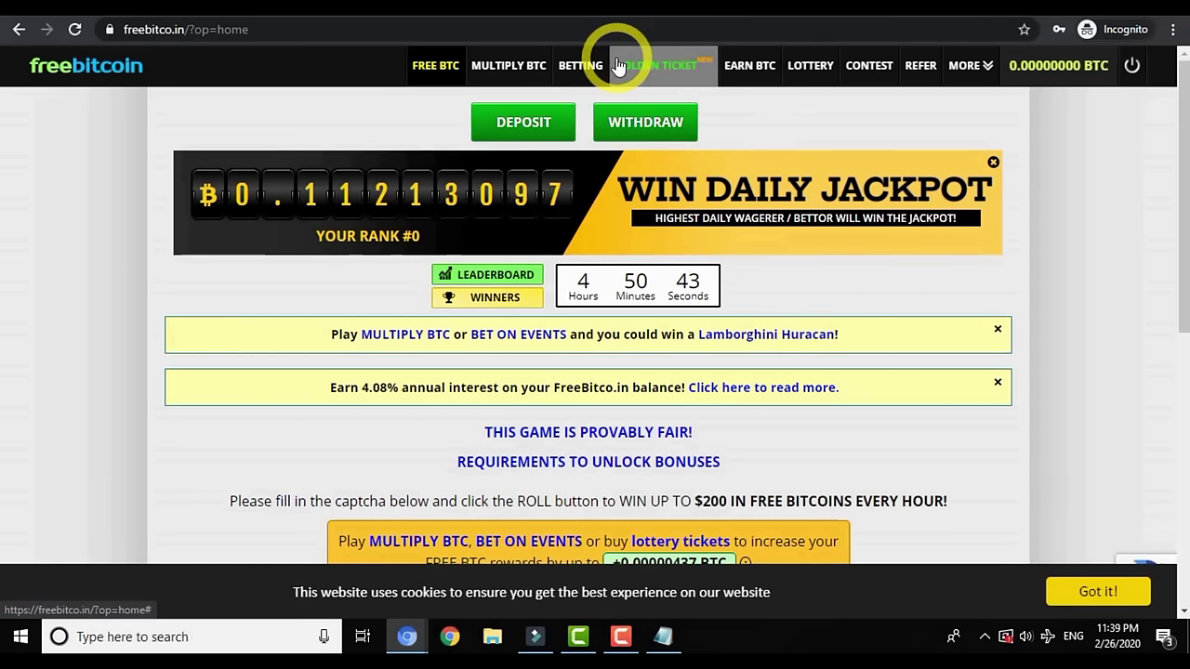
mouse_move(972, 65)
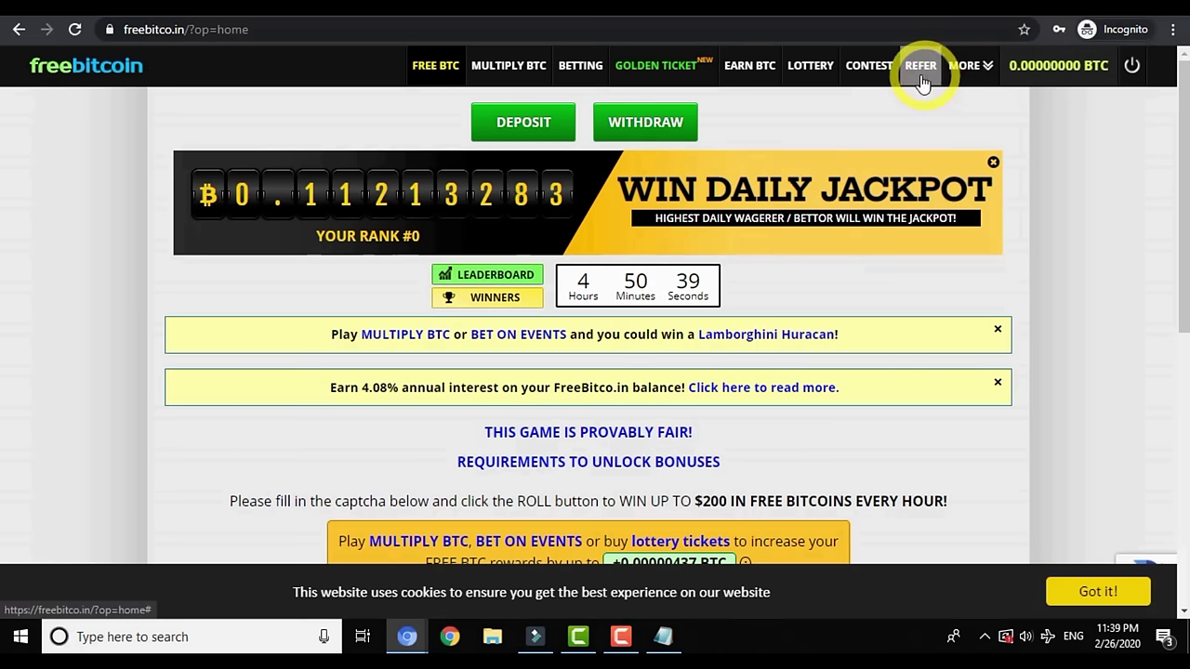
scroll(929, 70, "down", 1)
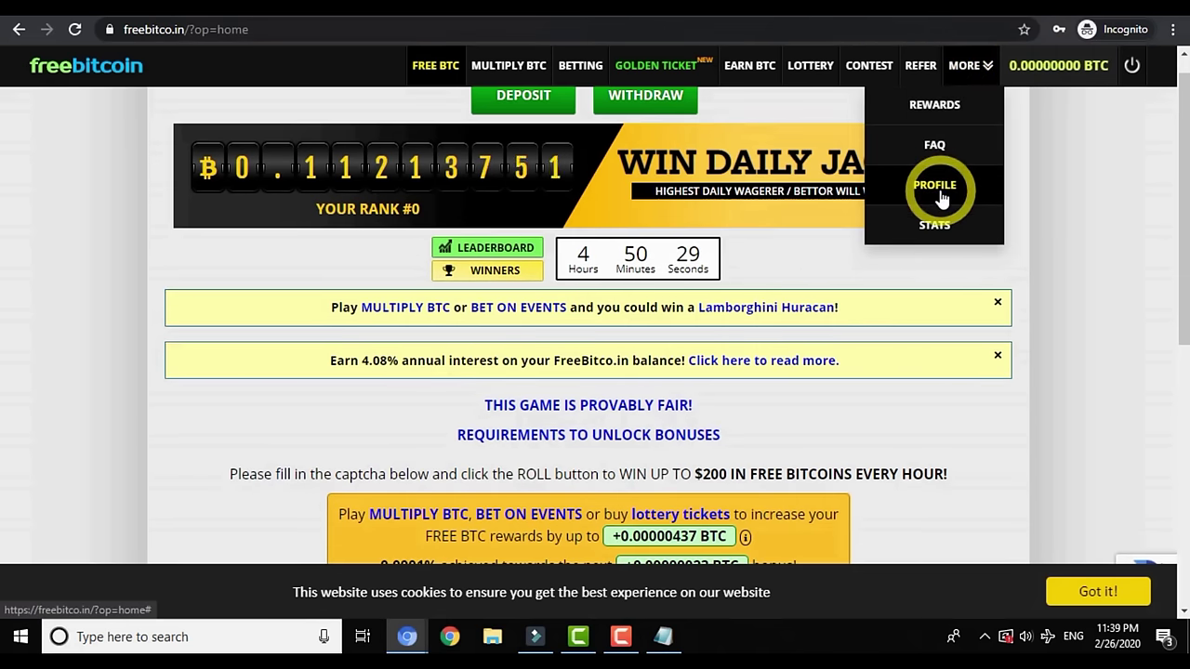
left_click(915, 197)
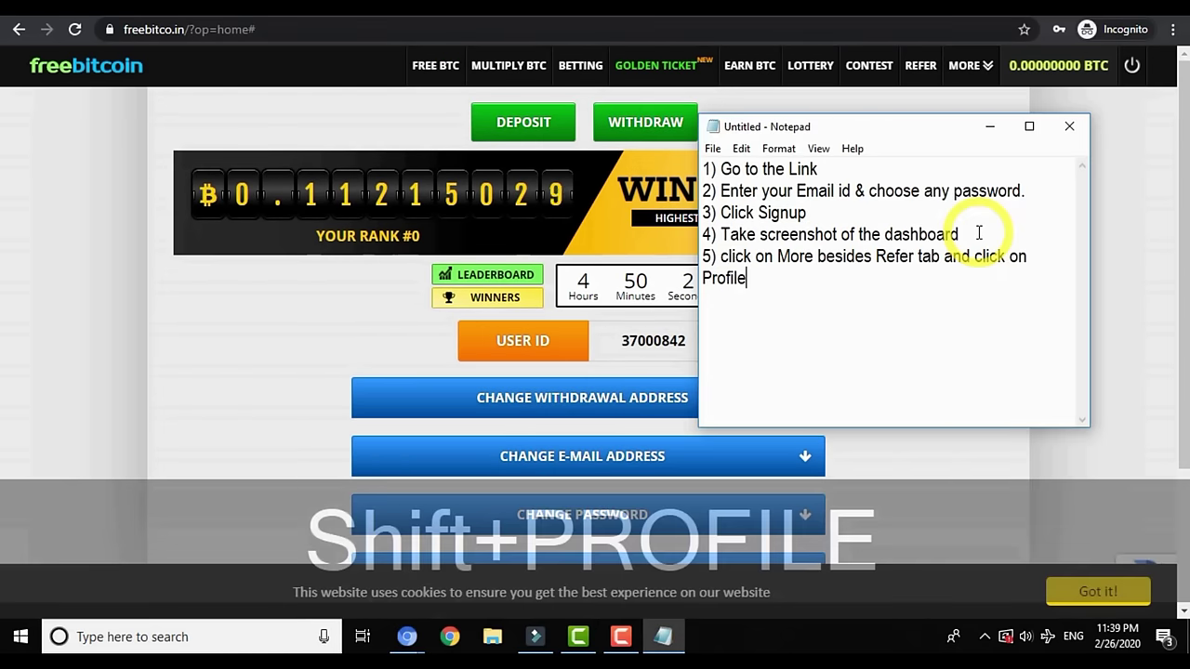
Write step 6 about pasting the User Id and select the whole Notepad list
key("Return")
type("6")
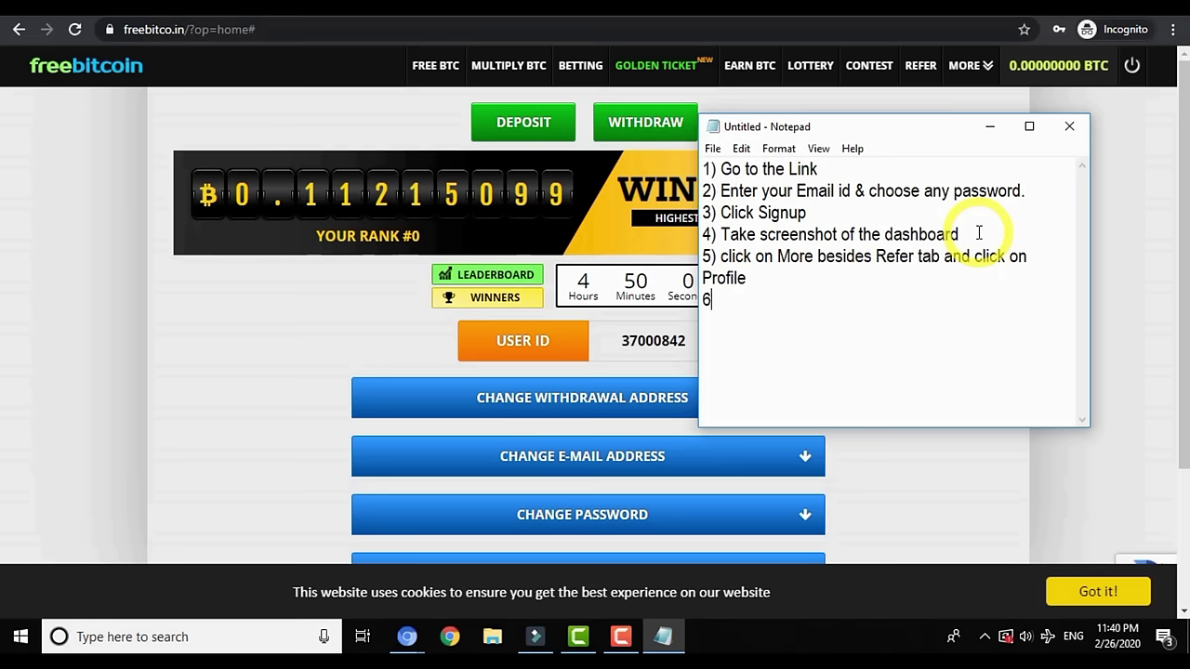
type("0")
key("shift+BackSpace")
type(") ")
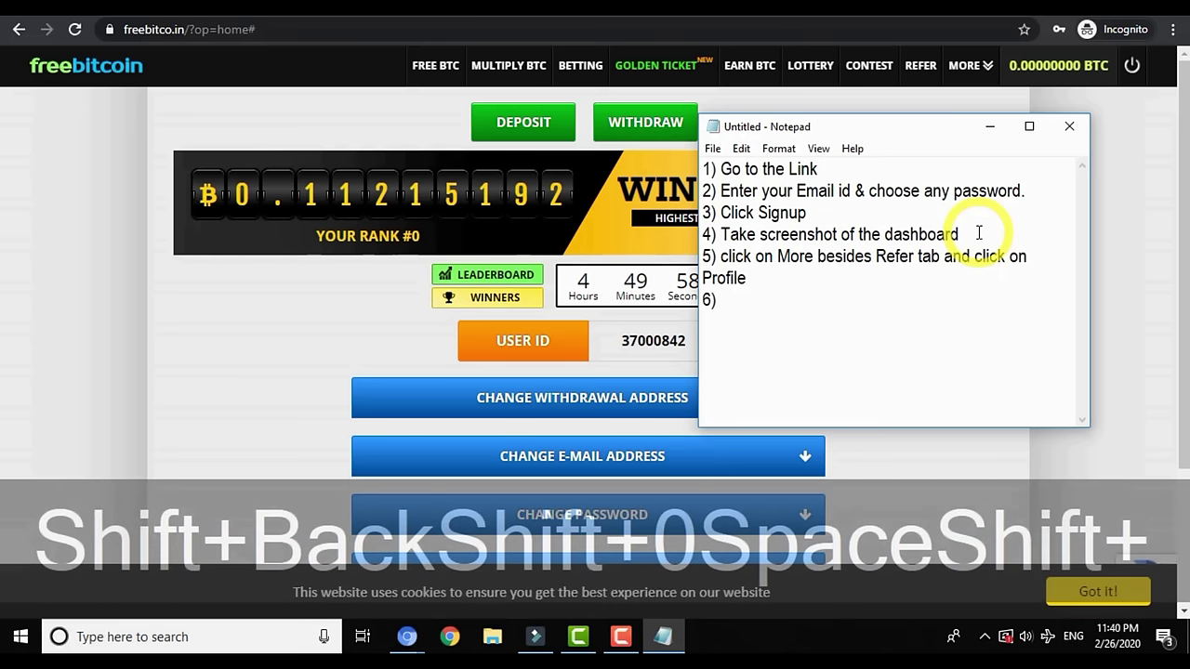
type("Subm")
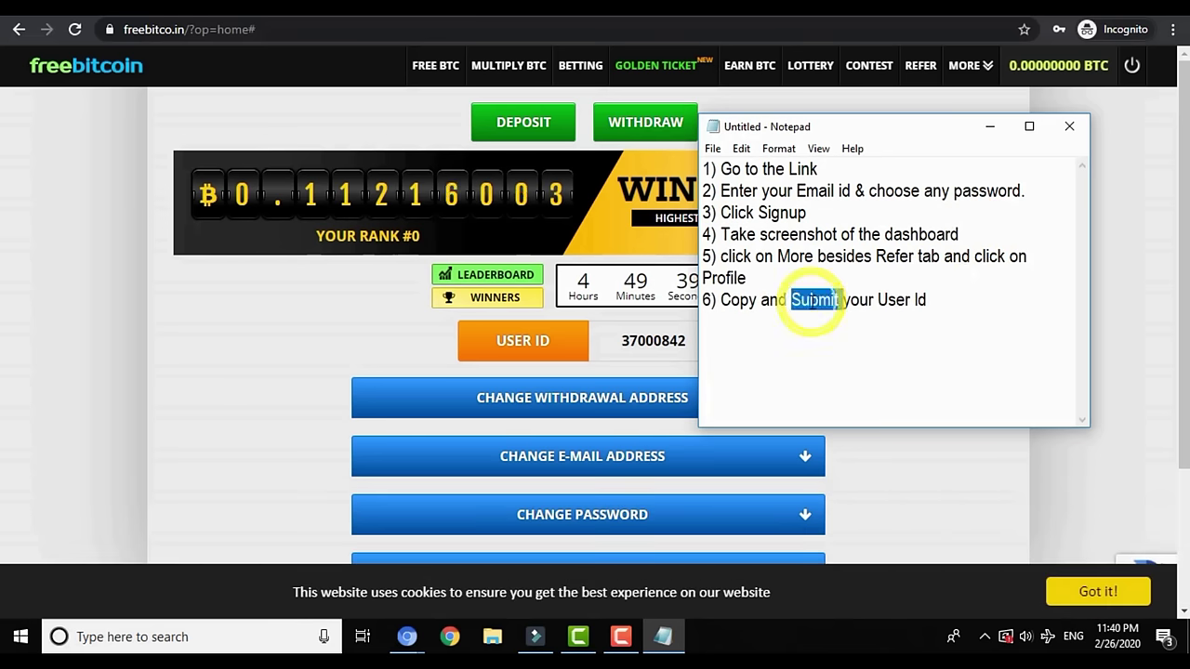
type("paste your User Id")
left_click(954, 301)
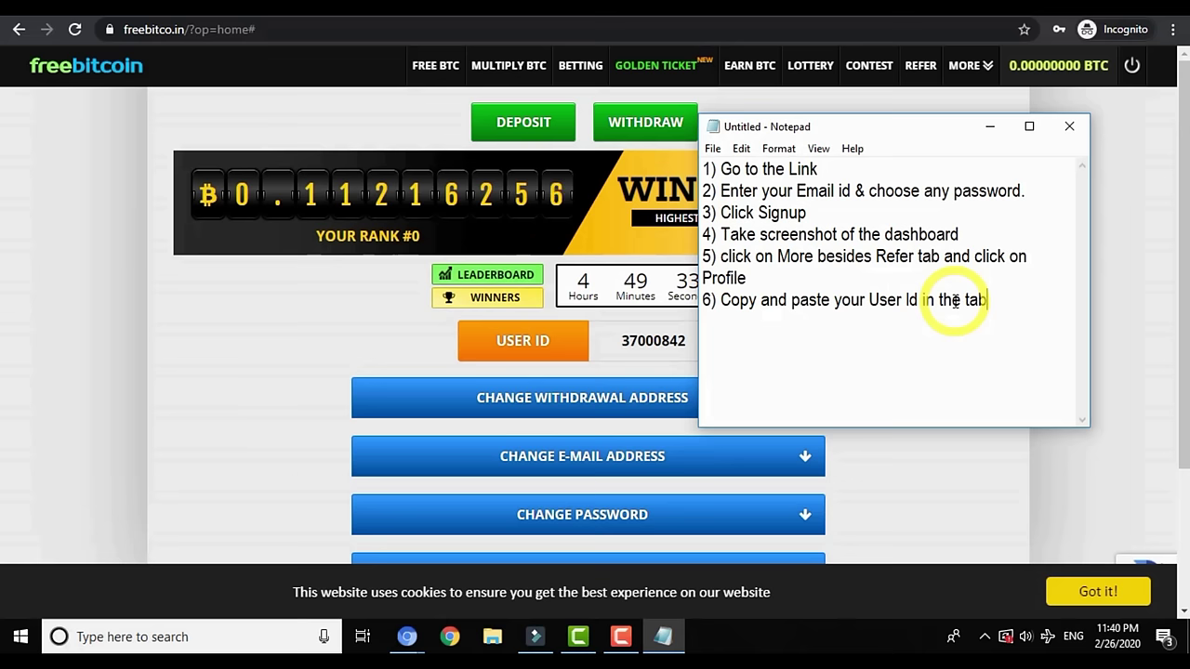
type(".")
key("ctrl+a")
key("ctrl+c")
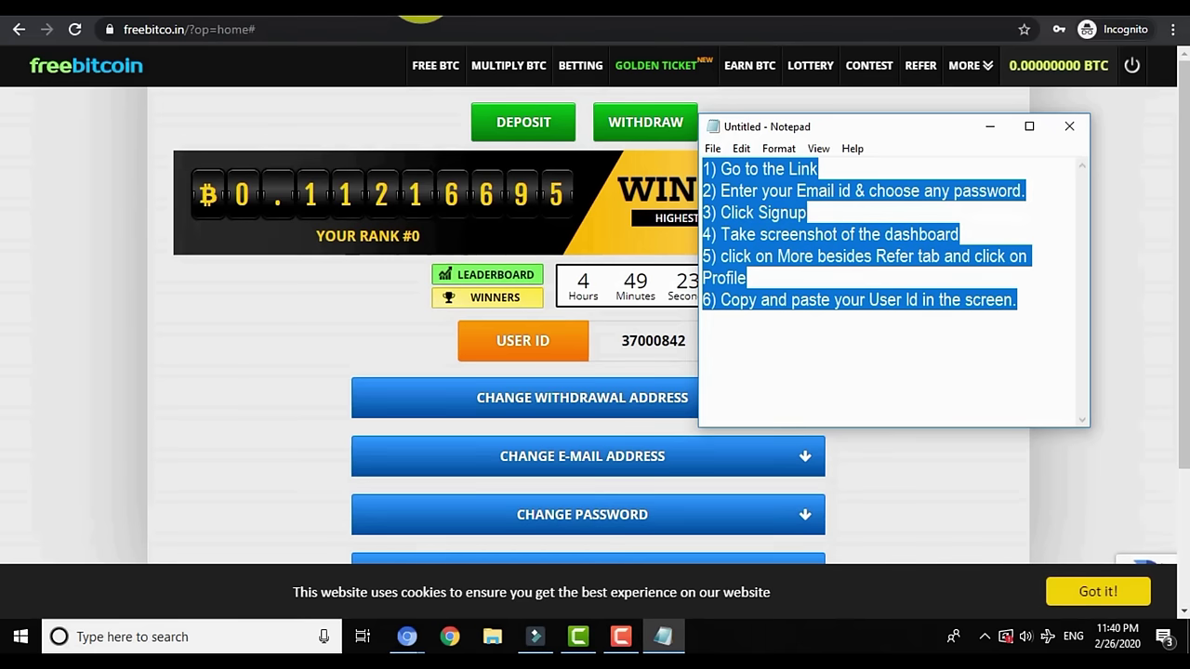
Paste the step list into wordcounter.net and confirm 44 words and 212 characters
left_click(437, 7)
key("ctrl+t")
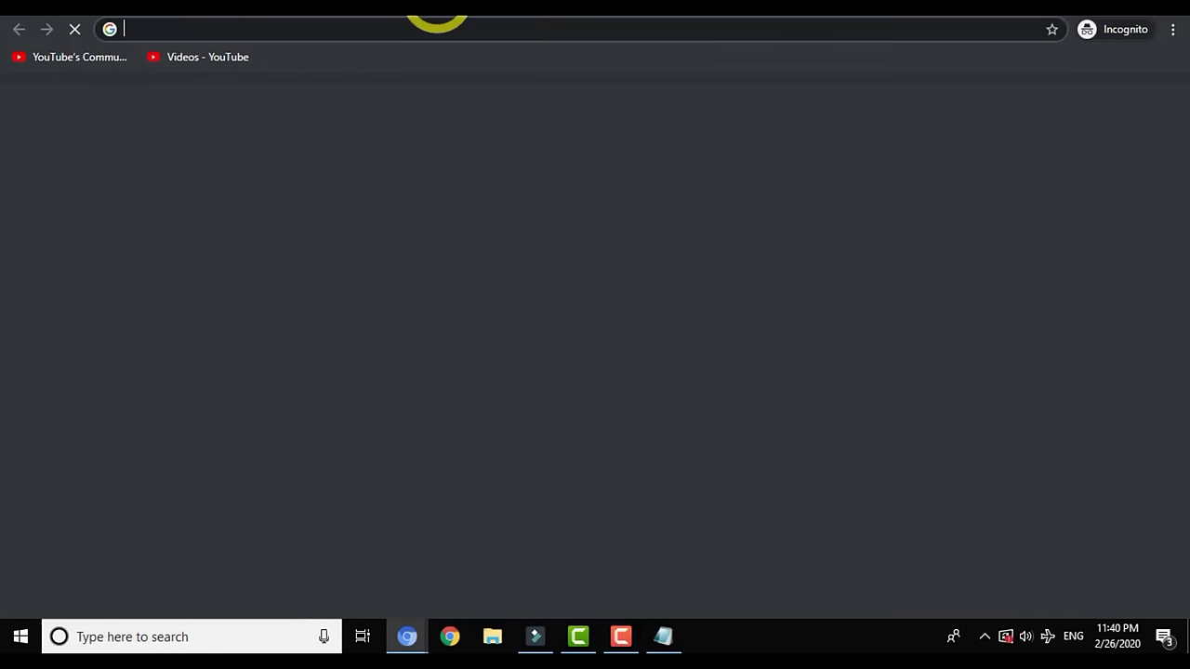
type("word")
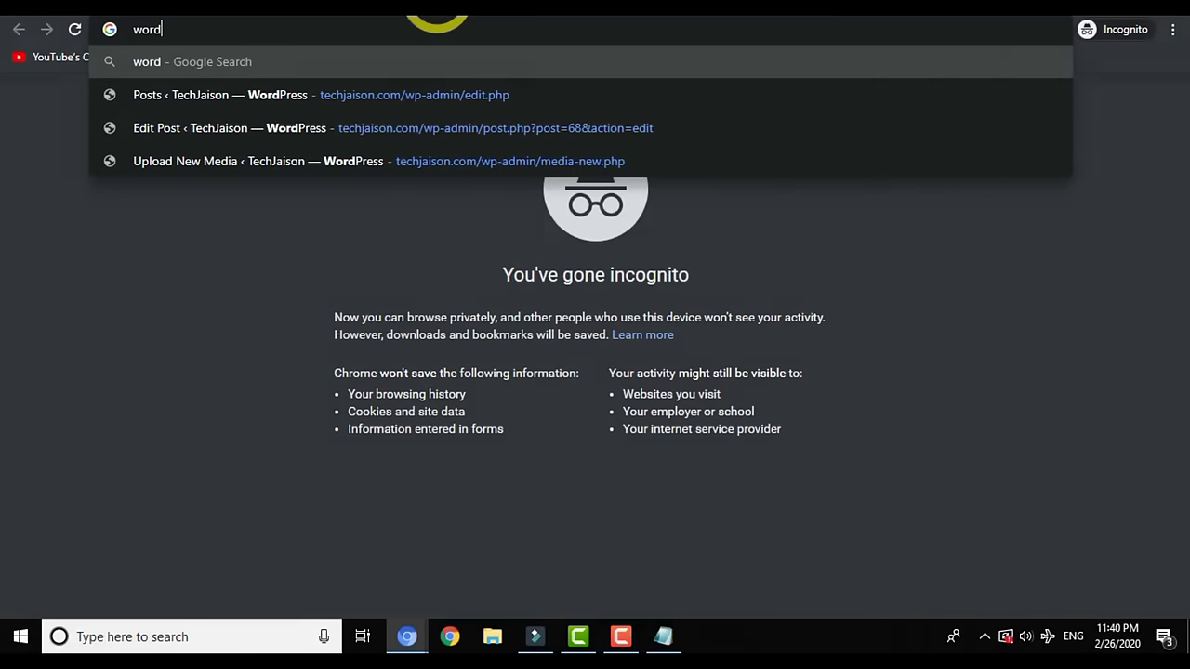
type("counter")
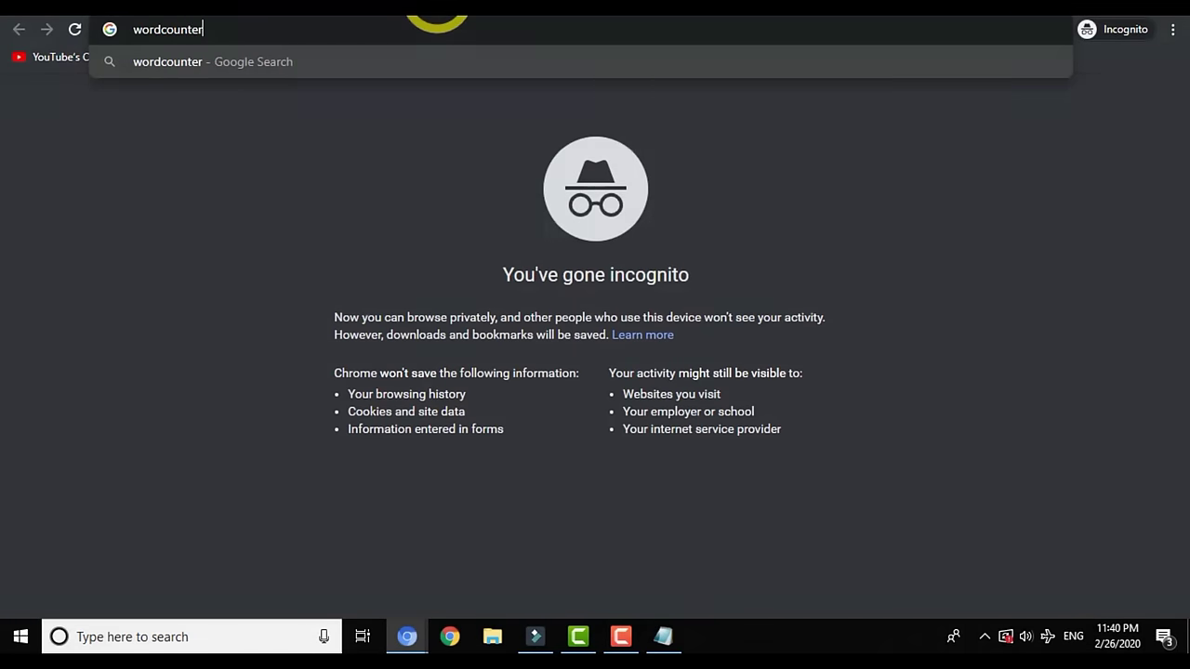
key("Return")
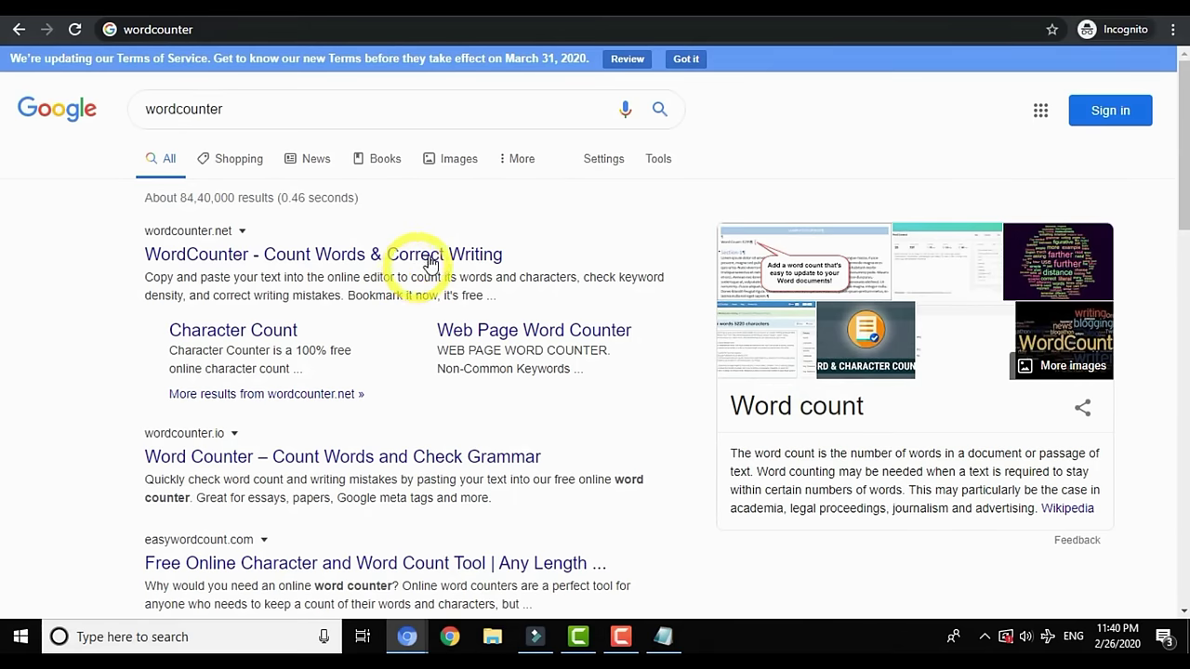
left_click(431, 258)
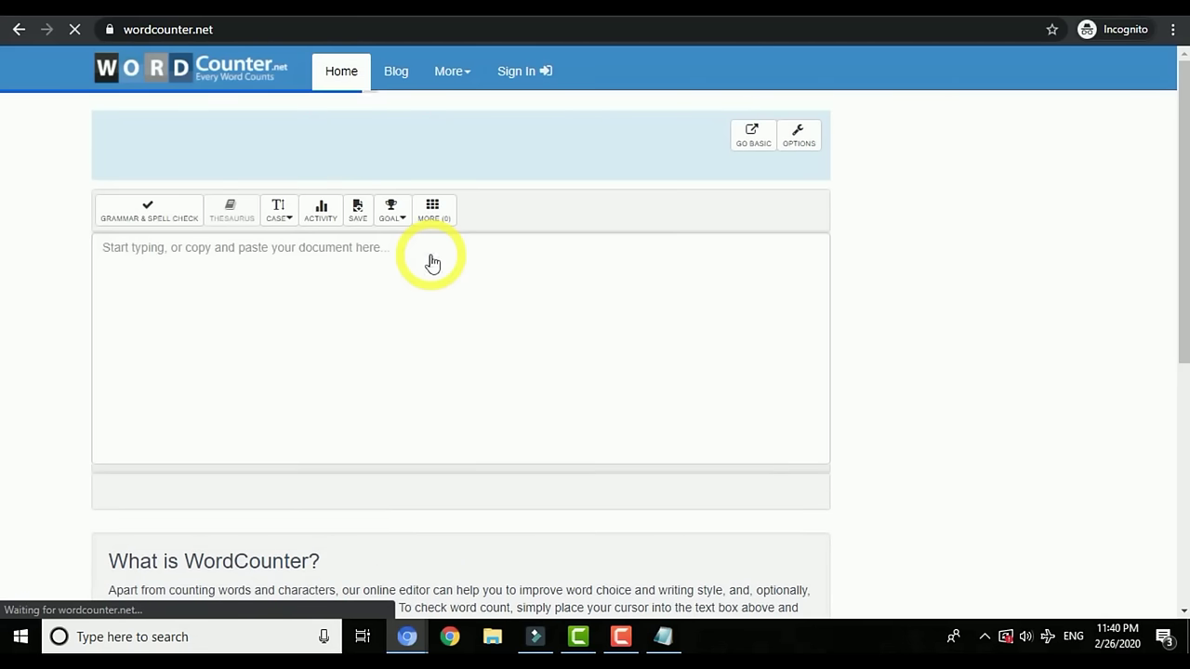
left_click(381, 323)
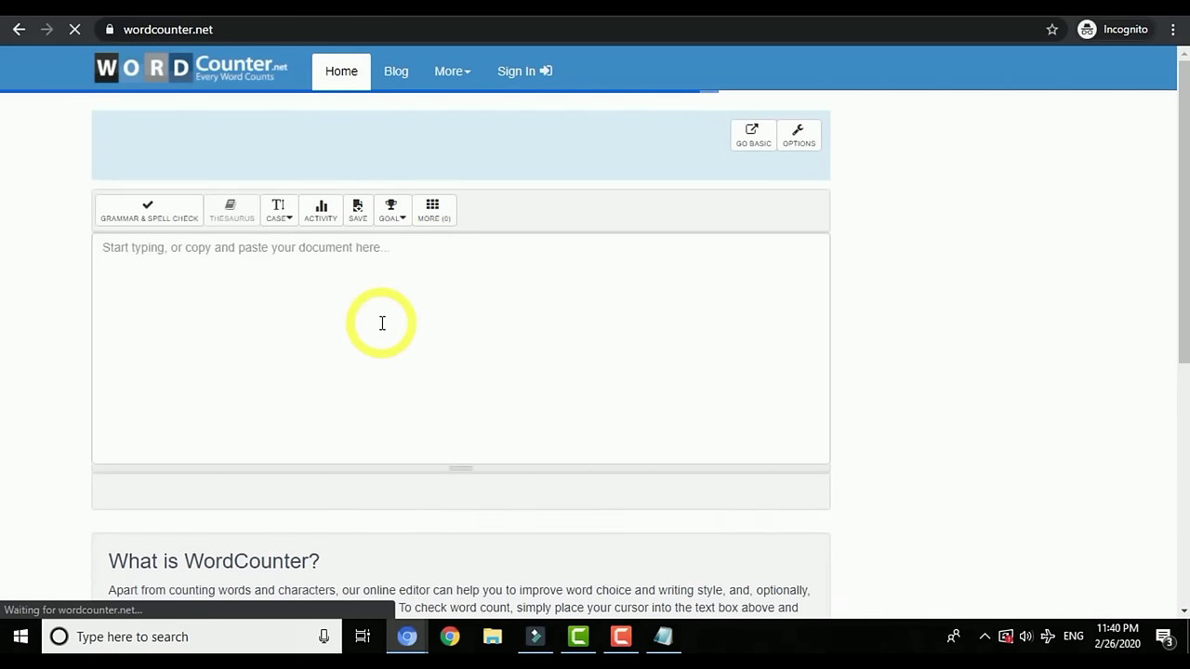
key("ctrl+v")
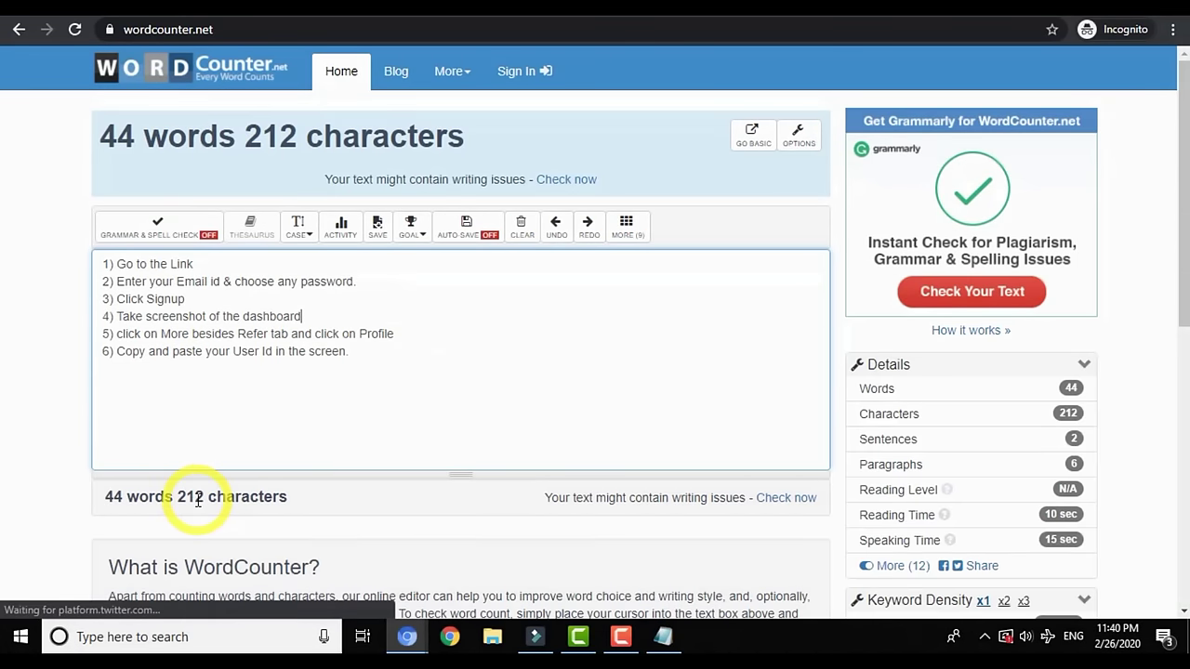
left_click(198, 502)
Paste the six-step list into TimeBucks' Campaign Requirement box and choose Submit for Approval
mouse_move(409, 637)
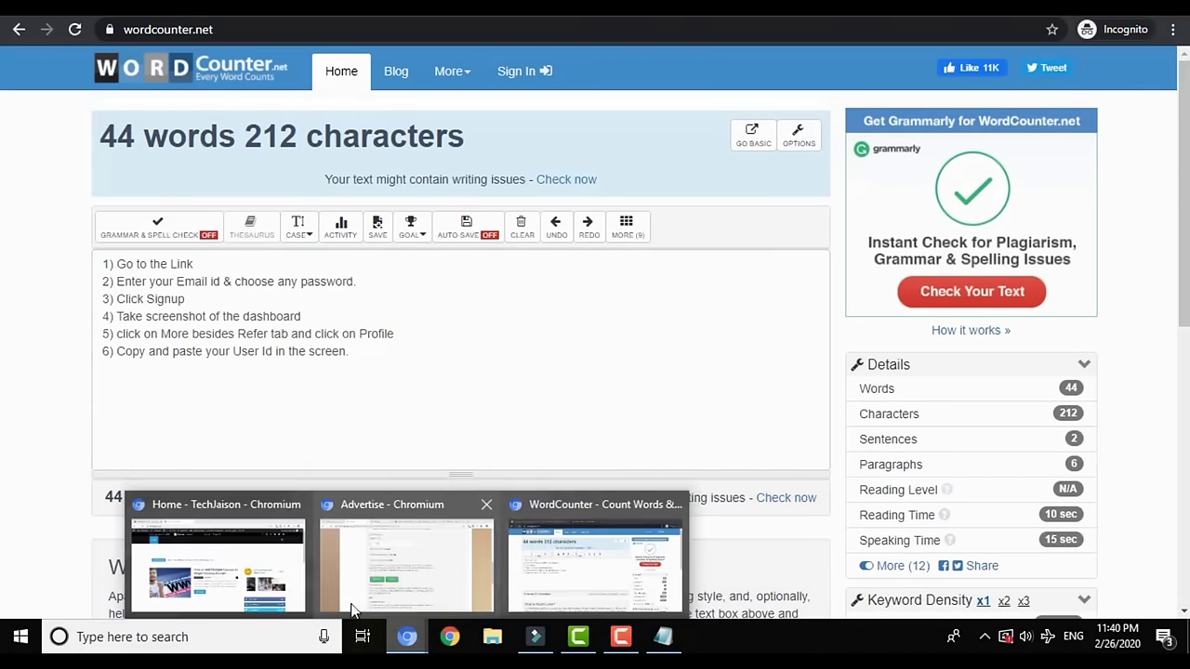
mouse_move(224, 553)
left_click(345, 562)
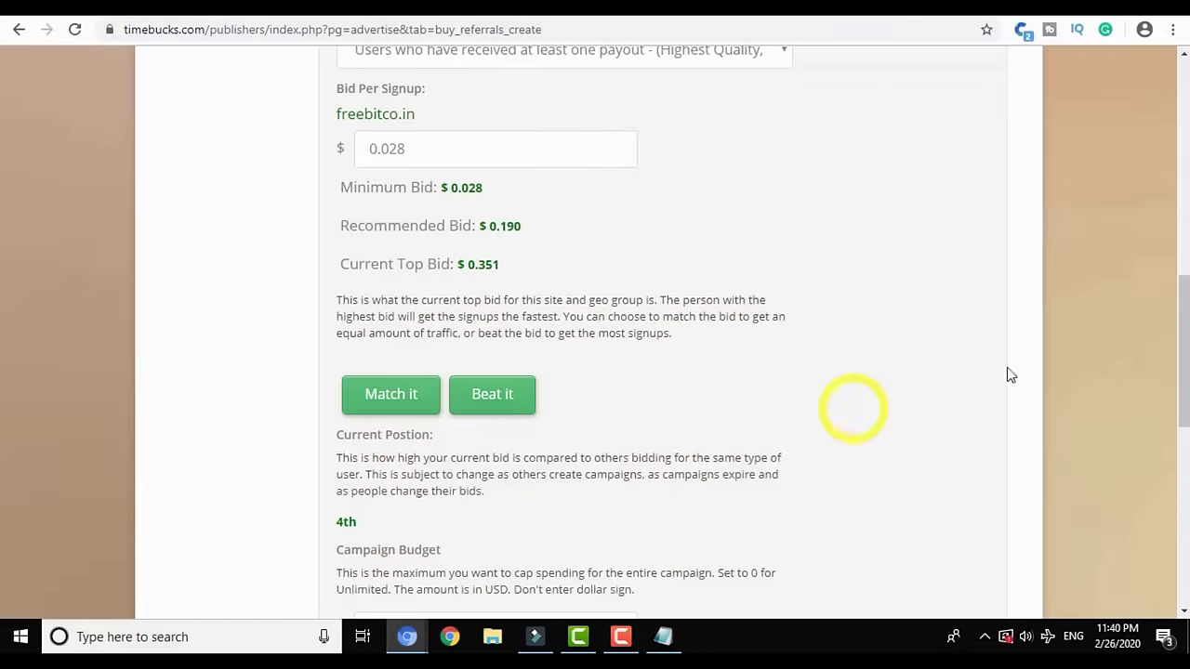
left_click_drag(1181, 385, 1179, 523)
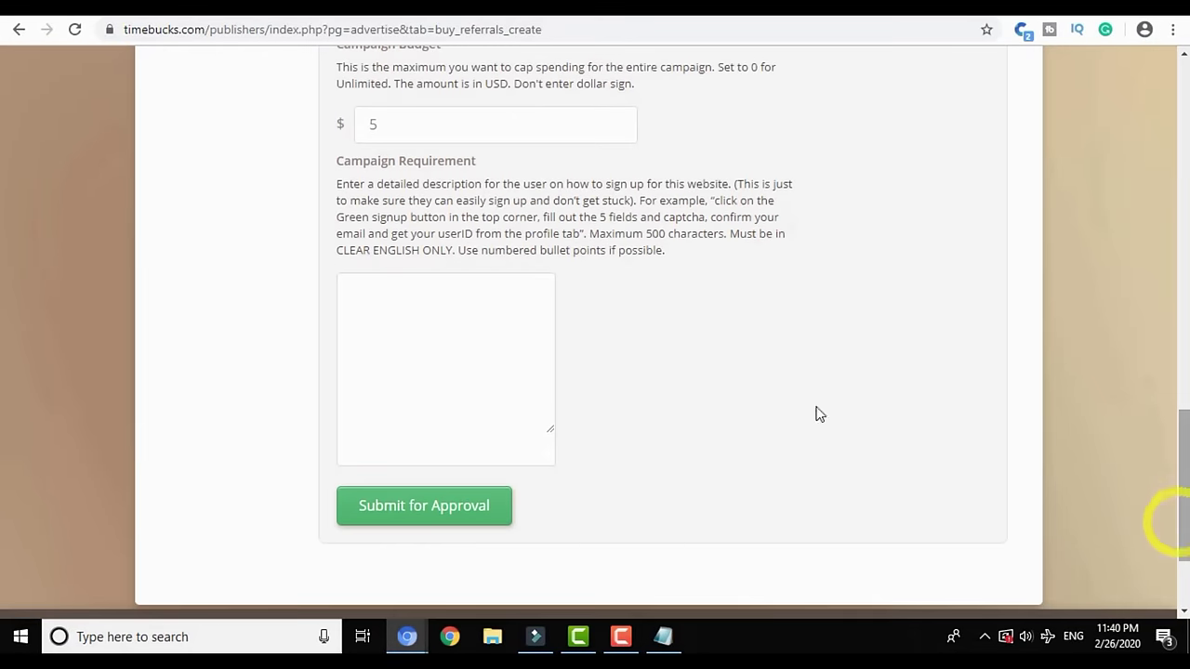
left_click(390, 282)
key("ctrl+v")
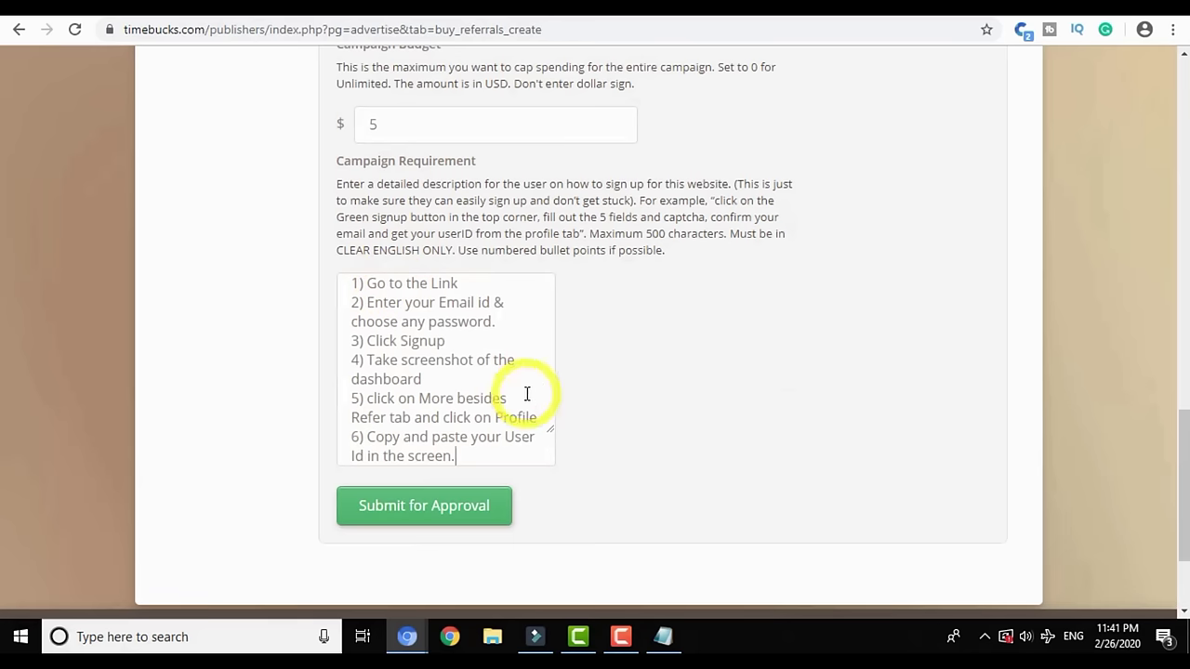
mouse_move(1179, 516)
left_mouse_down()
mouse_move(1179, 146)
mouse_move(1185, 501)
left_mouse_up()
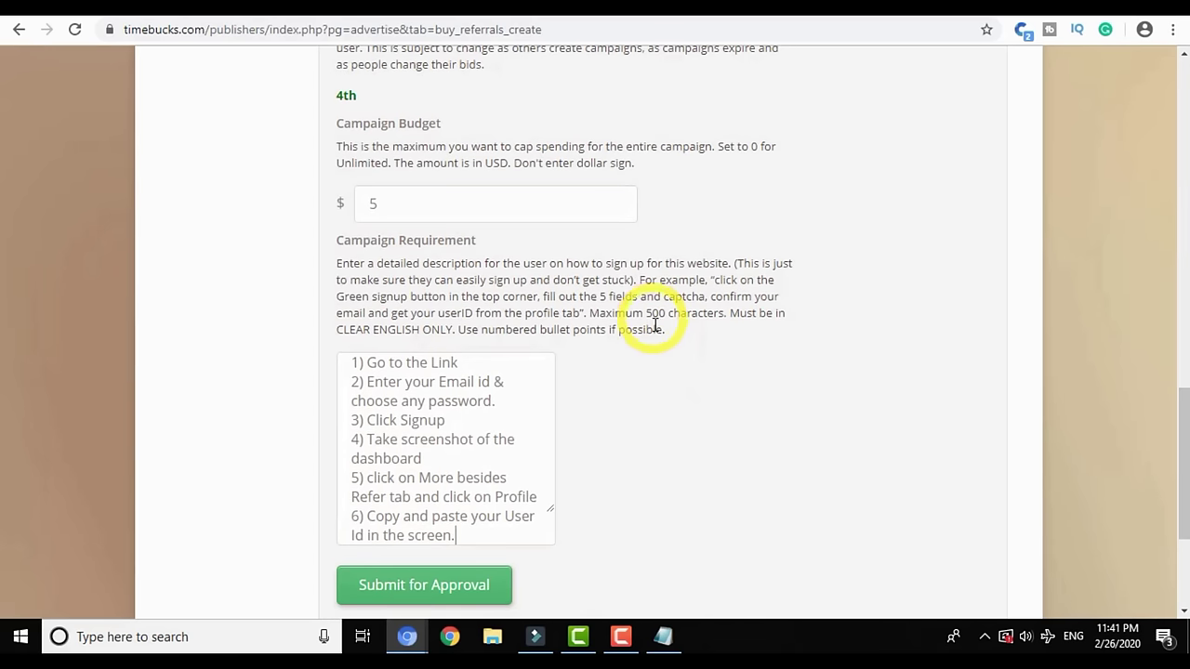
left_click(457, 609)
left_click(1178, 307)
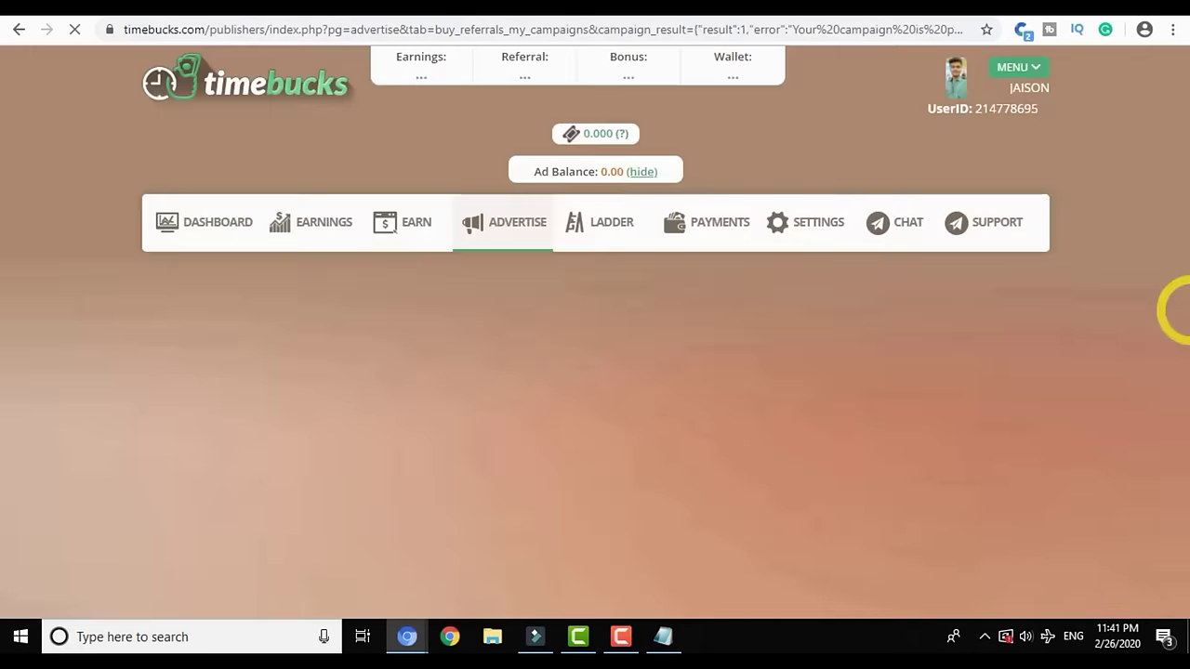
Check the campaign shows Pending Approval and the Review tab has no Pending Only submissions
left_click(1178, 390)
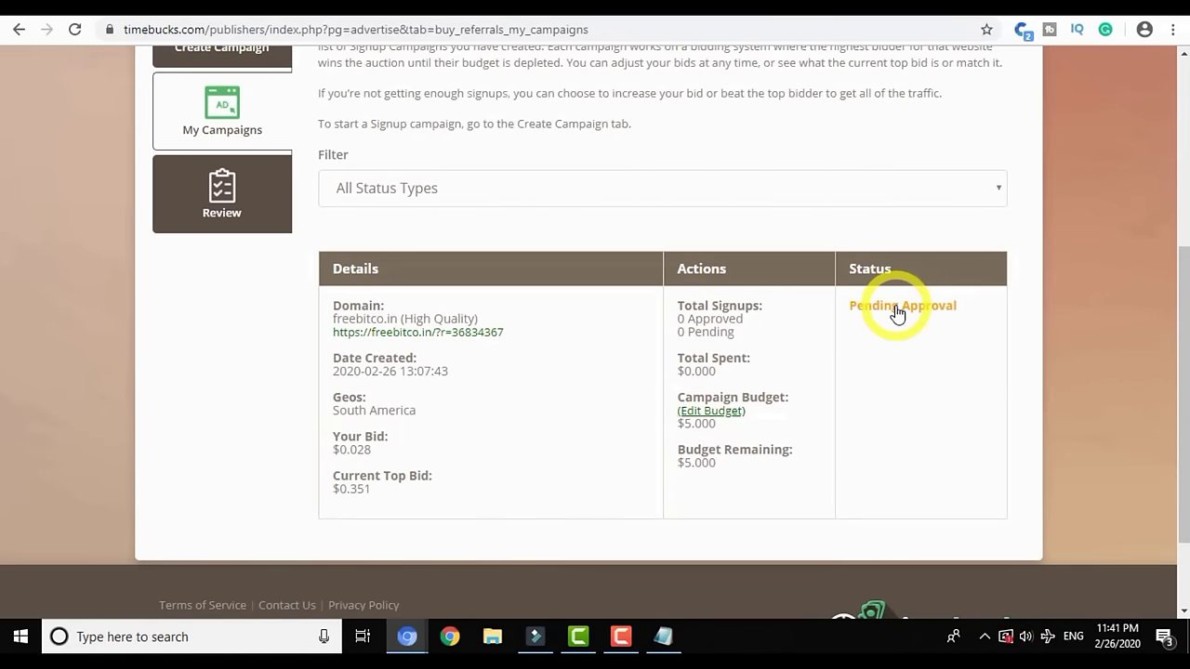
left_click(266, 180)
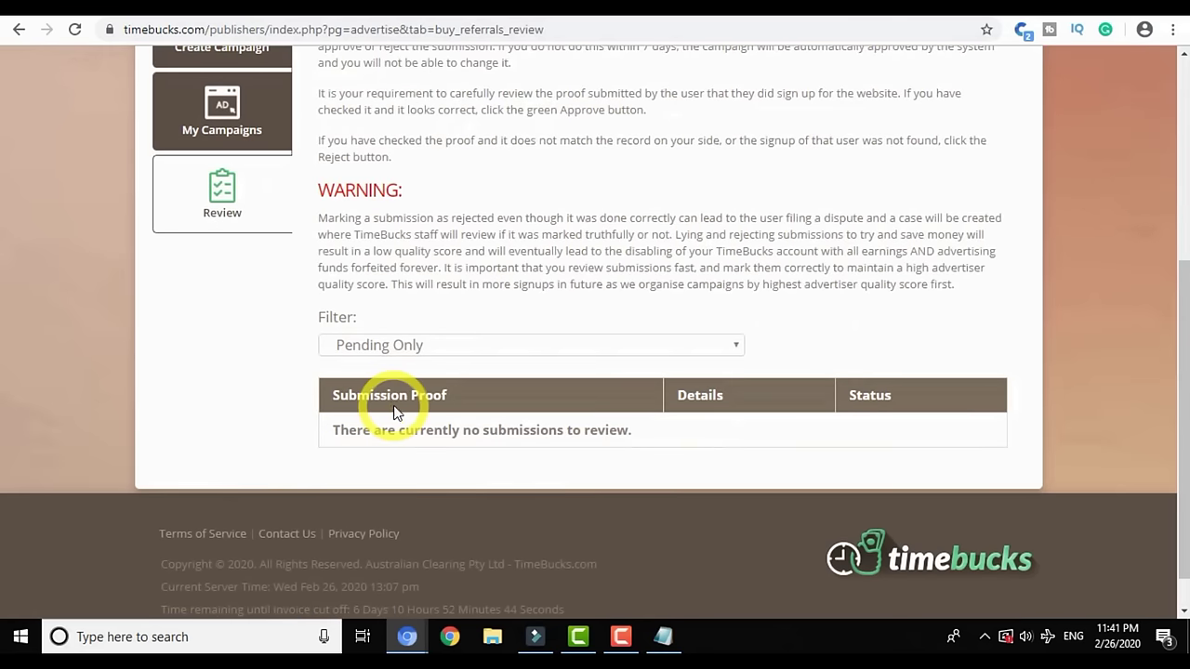
left_click(388, 350)
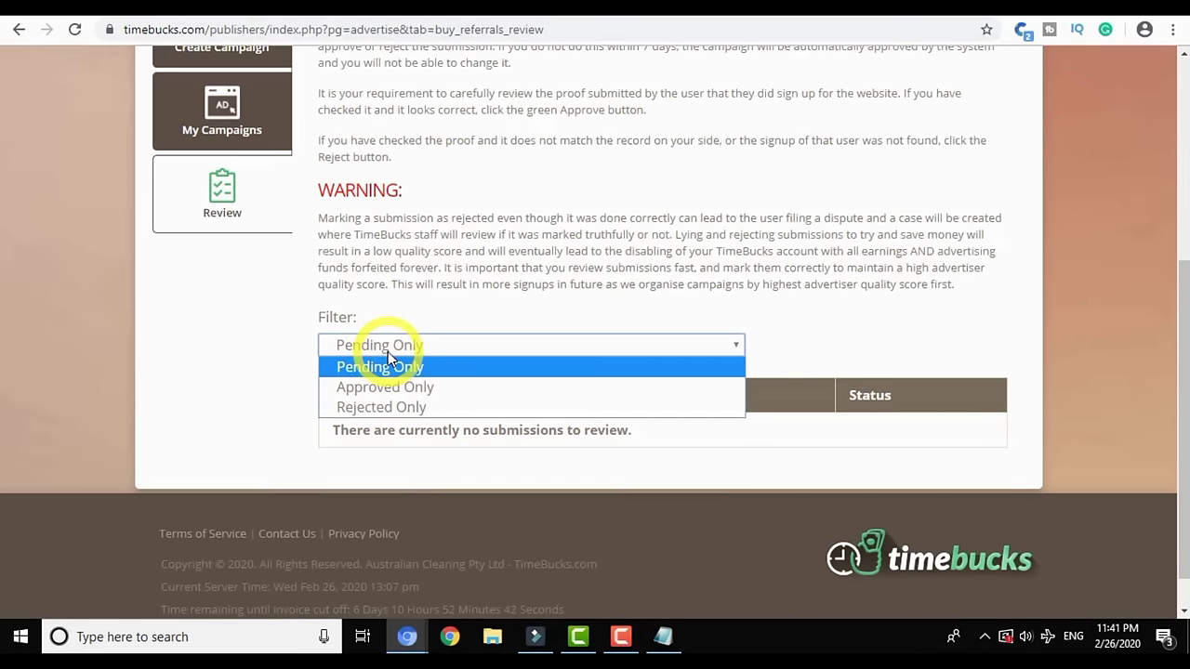
left_click(388, 352)
left_click_drag(1173, 299, 1181, 177)
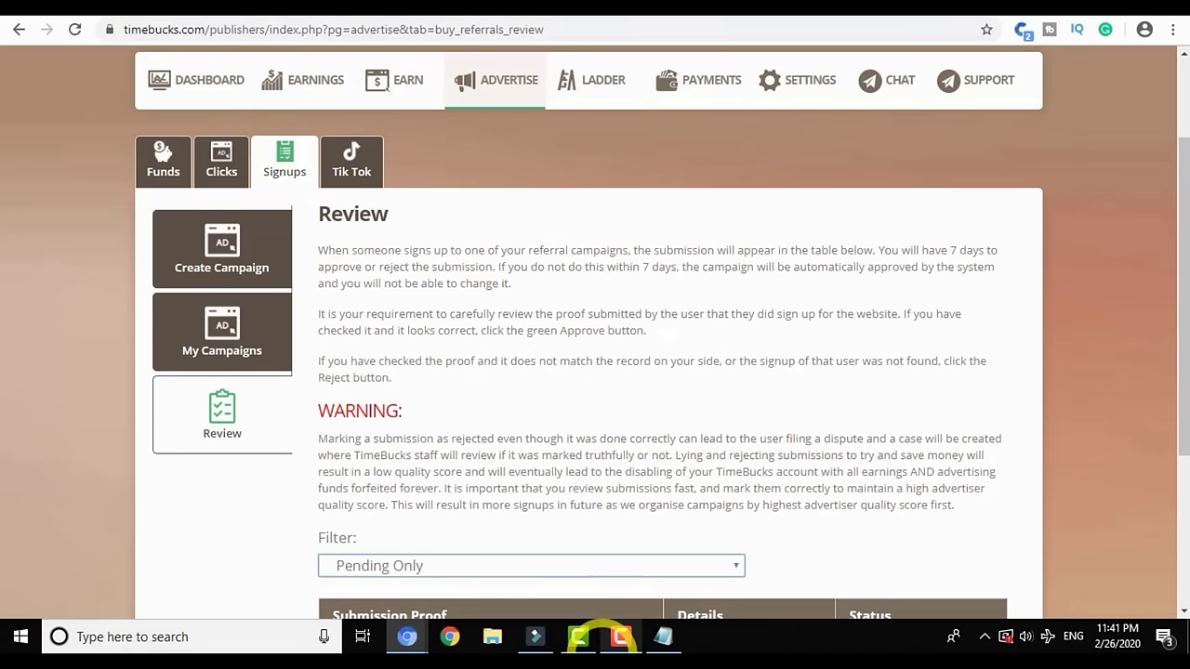
left_click(606, 640)
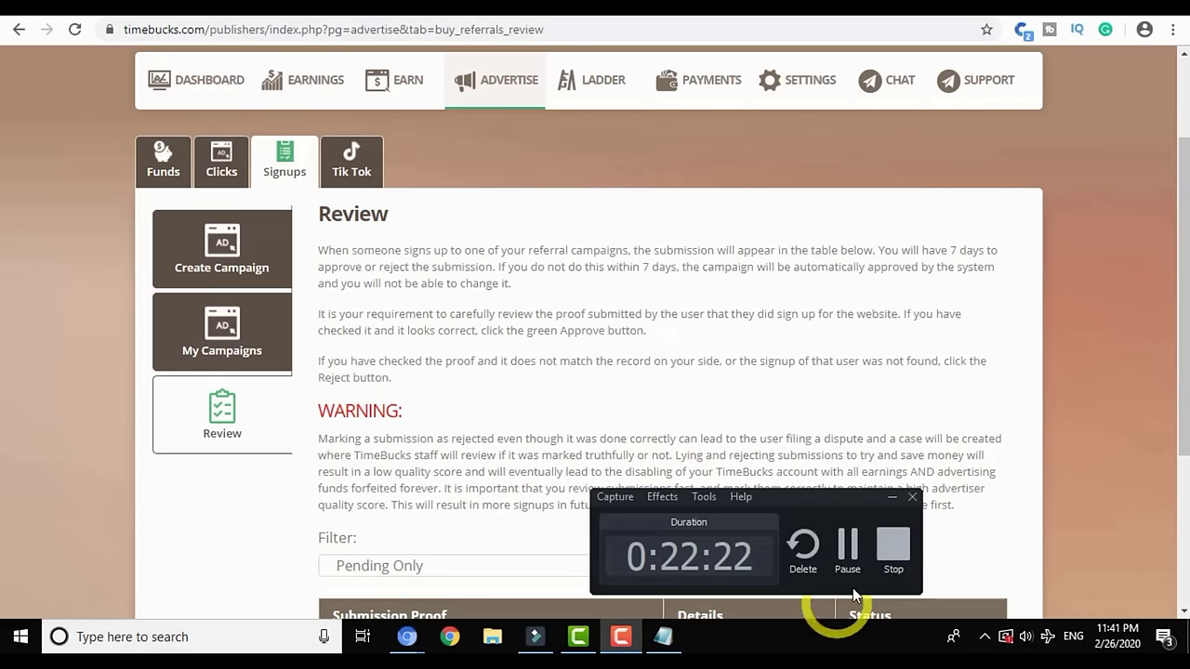
left_click(892, 547)
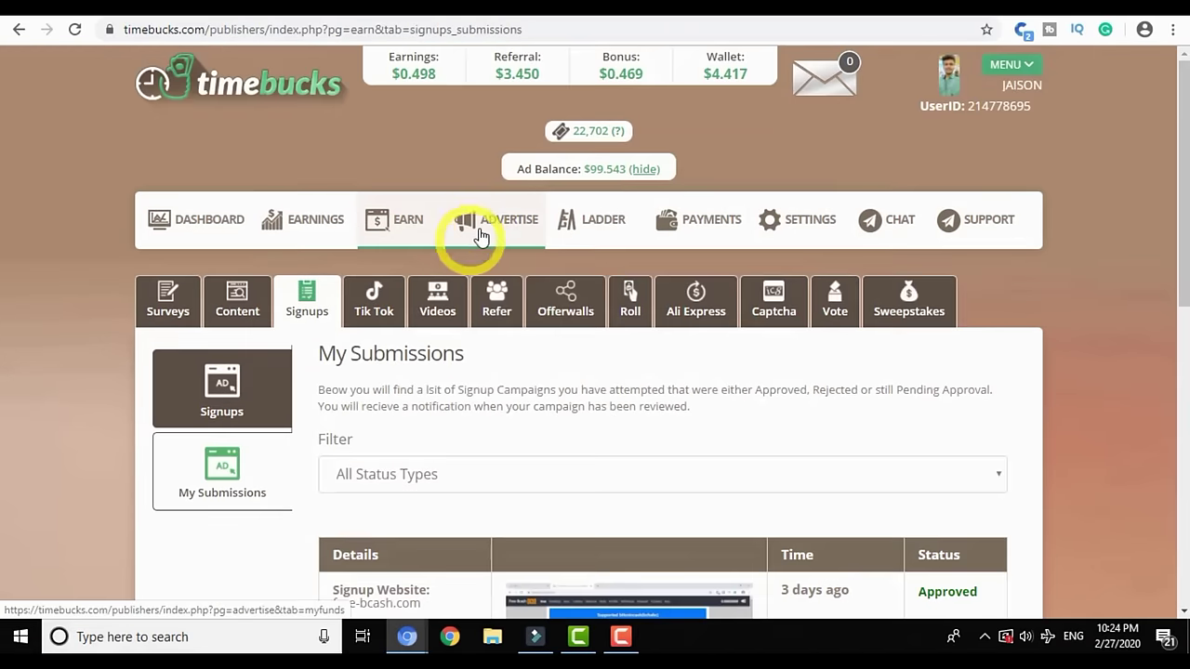
View the My Funds page with its $99.543 advertising balance and past top-ups
left_click(481, 235)
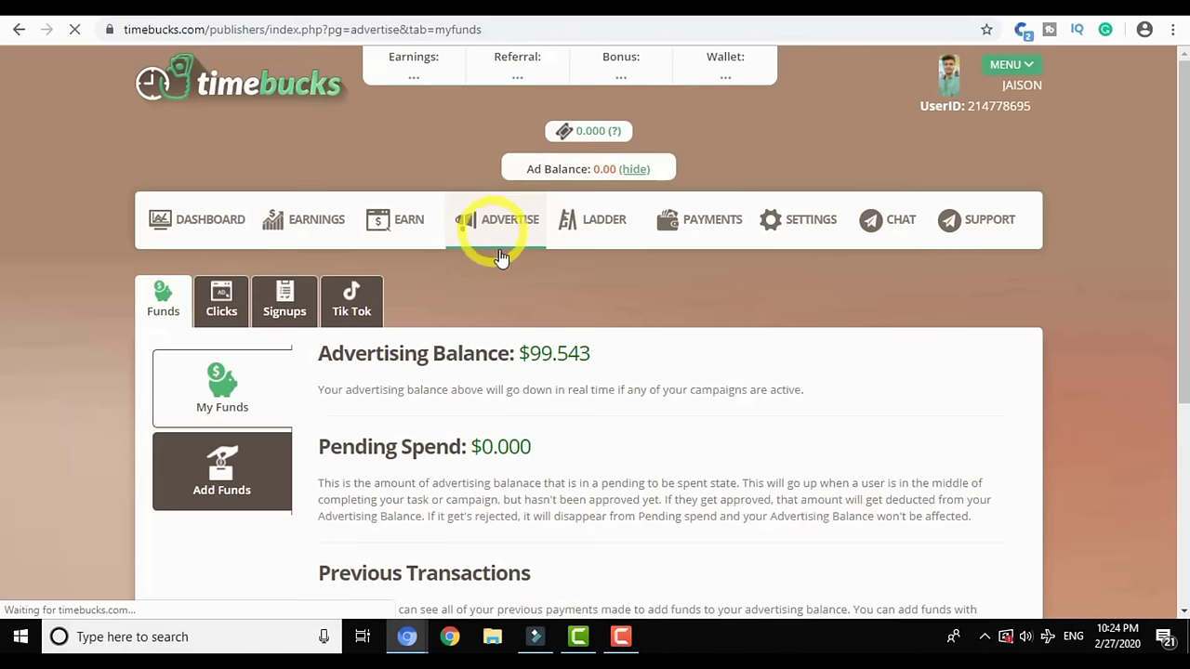
scroll(492, 260, "down", 3)
scroll(506, 288, "down", 2)
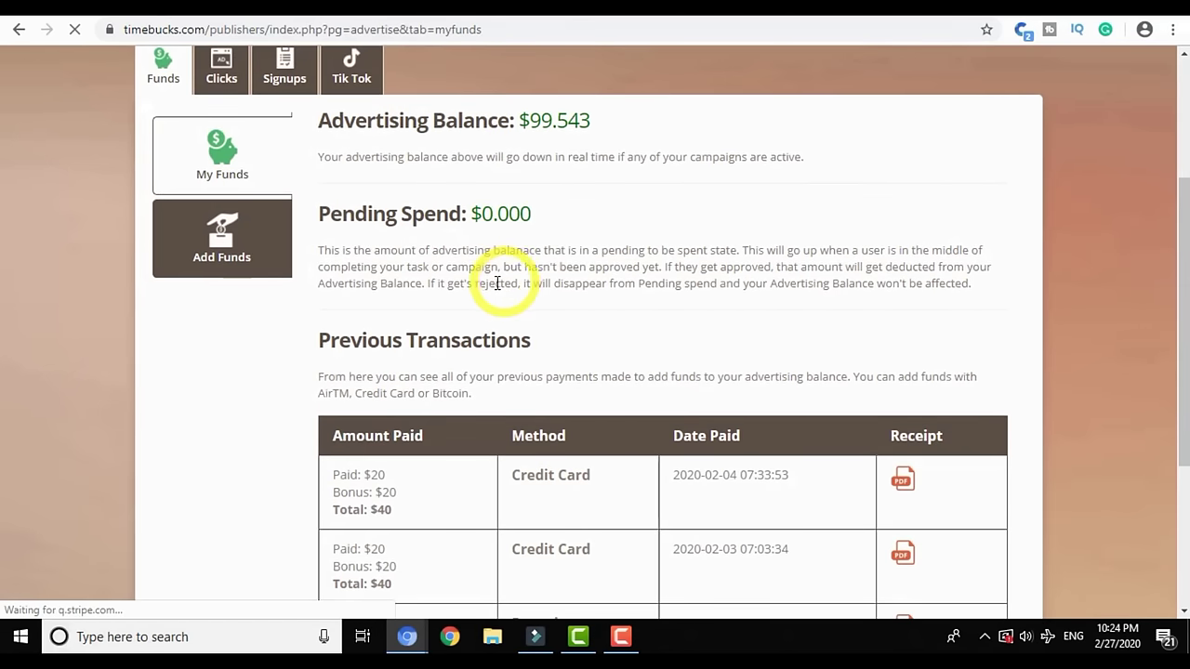